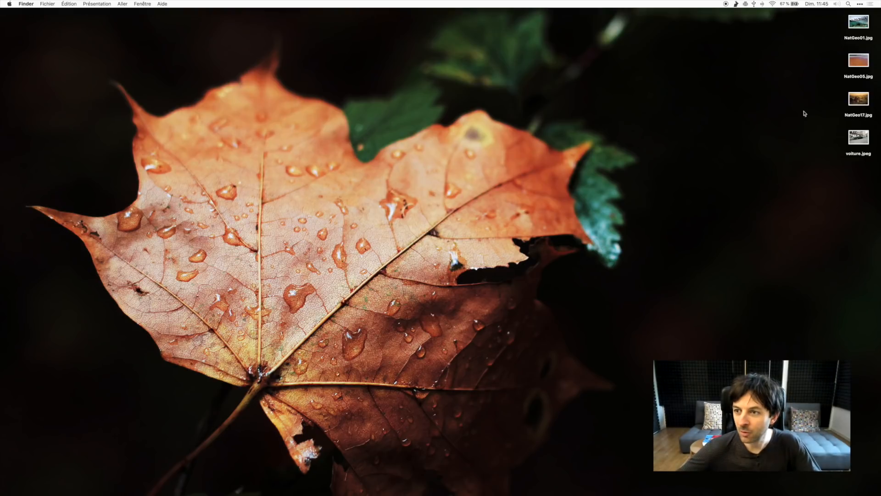
Step: Open the desktop image NatGeo17.jpg with Pixelmator (3.7)
right_click(855, 99)
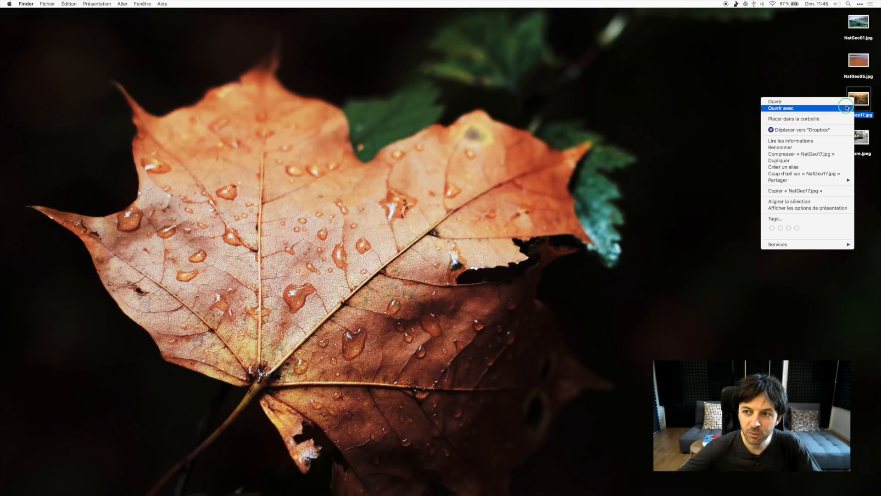
mouse_move(843, 109)
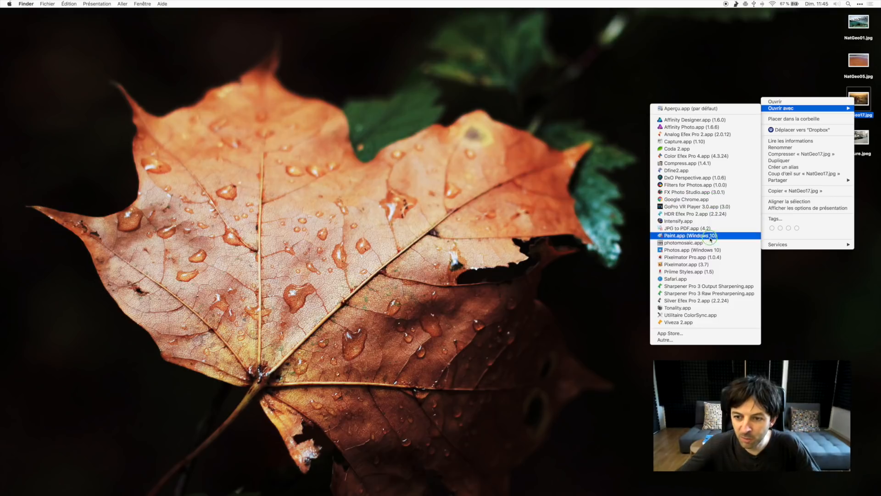
click(702, 265)
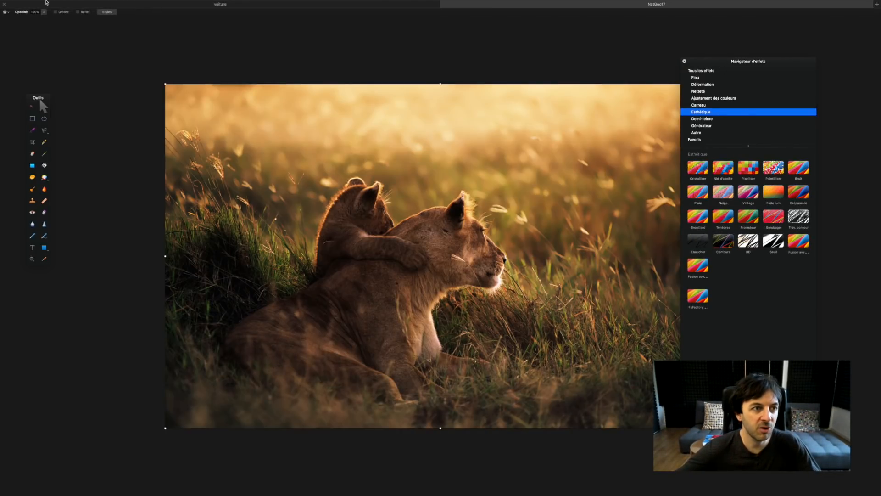
Step: Try moving the image window outside full screen, and arrange the Outils and Navigateur d'effets palettes clear of the full-screen photo
mouse_move(46, 2)
click(19, 12)
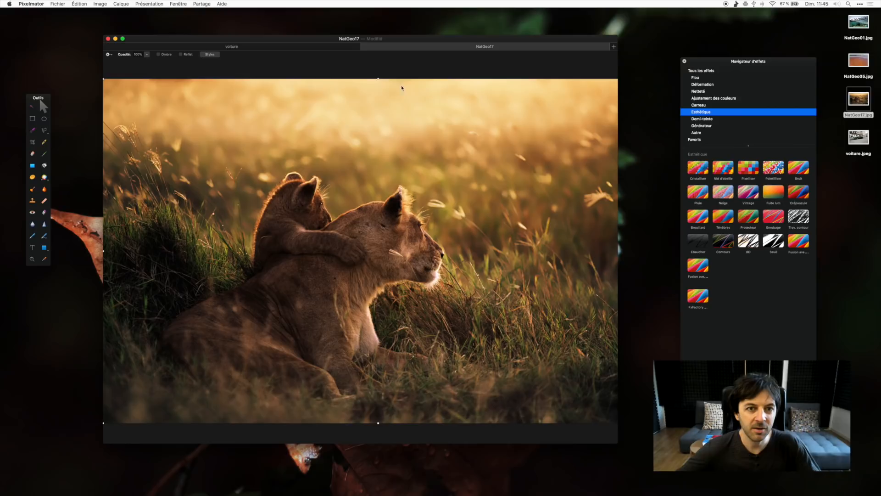
drag(293, 41, 269, 34)
mouse_move(730, 61)
mouse_down()
mouse_move(620, 59)
mouse_move(670, 131)
mouse_move(733, 77)
mouse_up()
drag(289, 36, 316, 43)
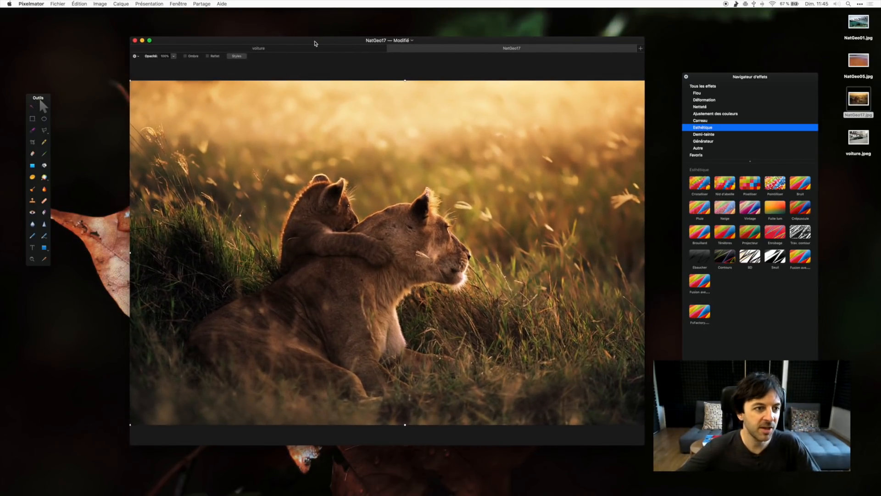
drag(35, 104, 54, 107)
click(149, 41)
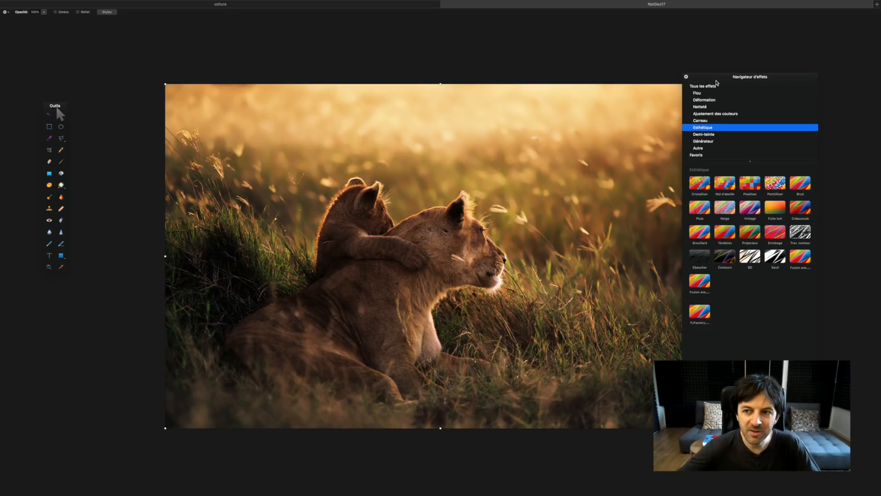
drag(714, 80, 762, 62)
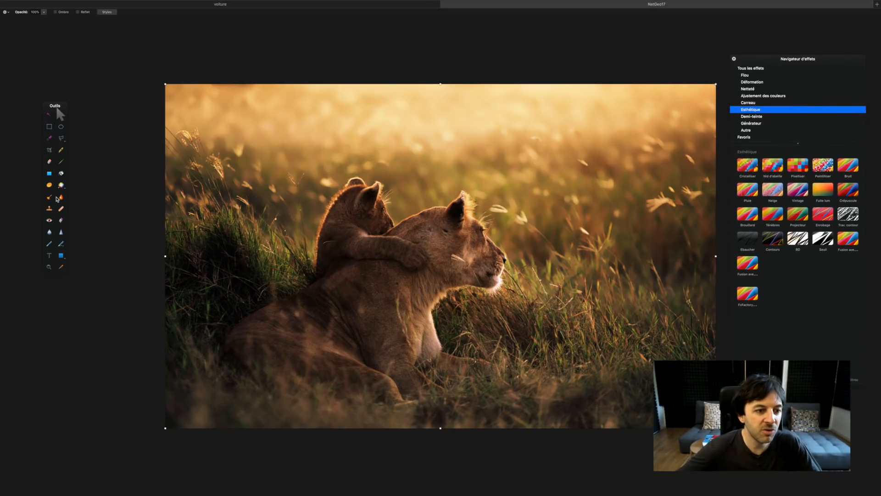
Step: Apply the Fuite lum effect with the Nébuleuse style, Quantité 100% and Ensoleillement 34%, centred over the photo's upper-left grass area
drag(823, 189, 355, 198)
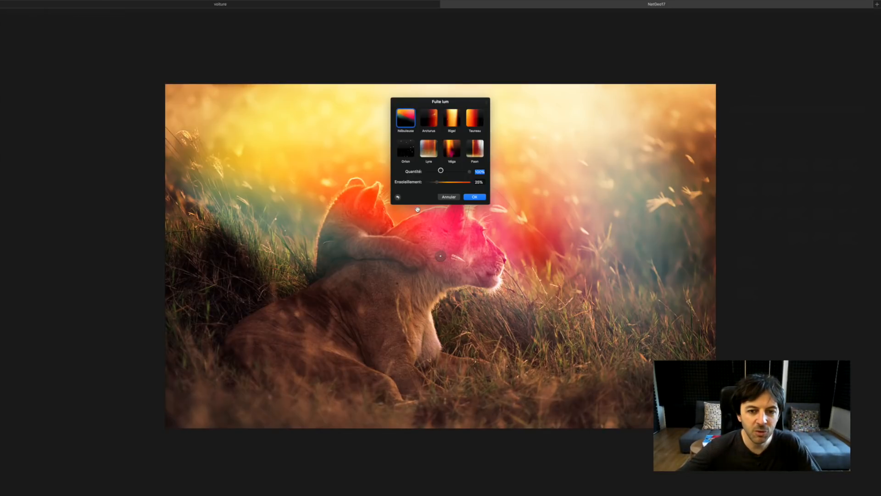
drag(437, 182, 442, 182)
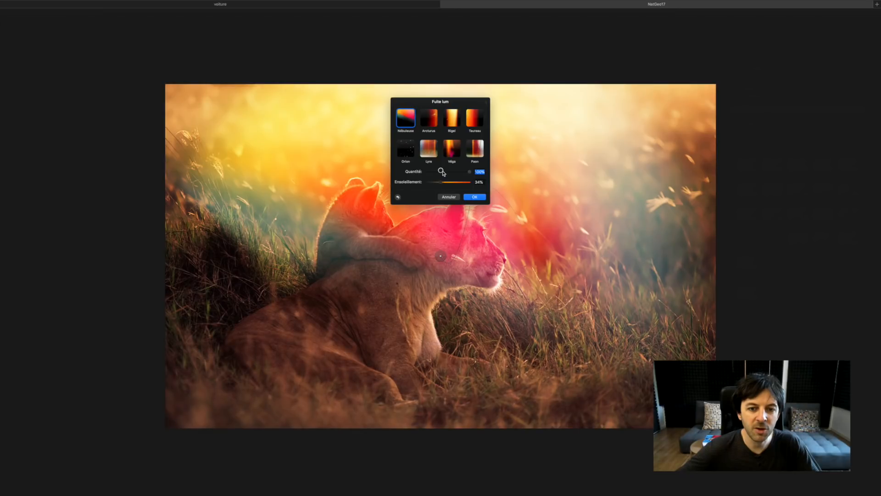
drag(442, 264, 387, 321)
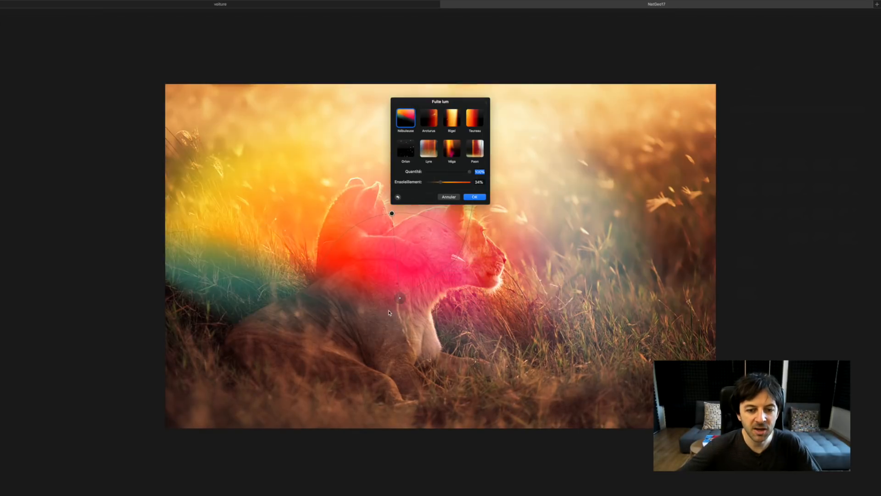
drag(370, 219, 243, 122)
drag(386, 312, 243, 189)
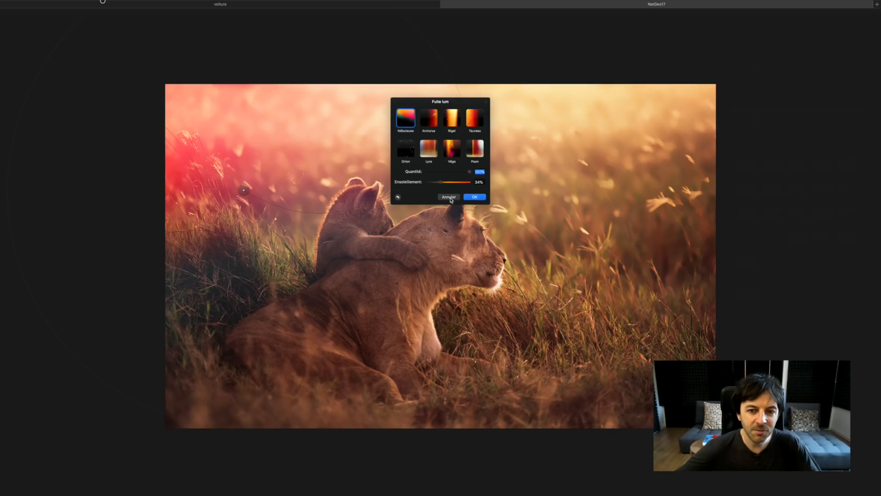
click(476, 198)
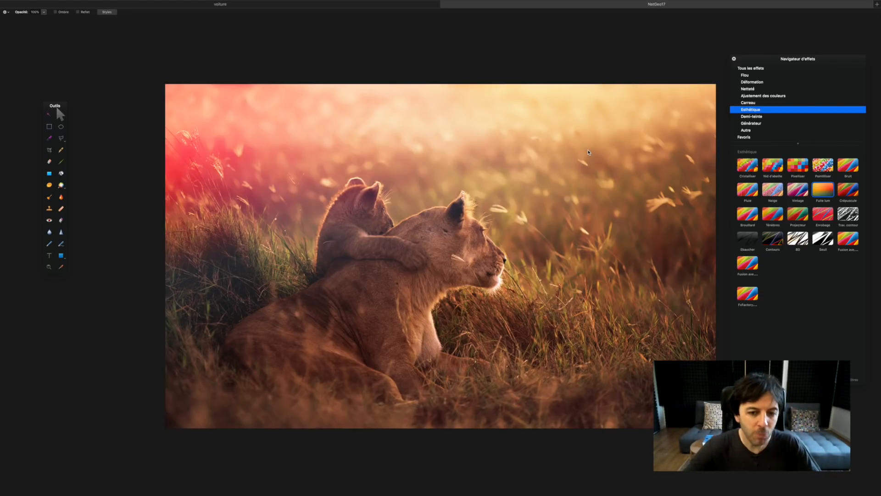
scroll(775, 296, up, 2)
scroll(775, 296, down, 2)
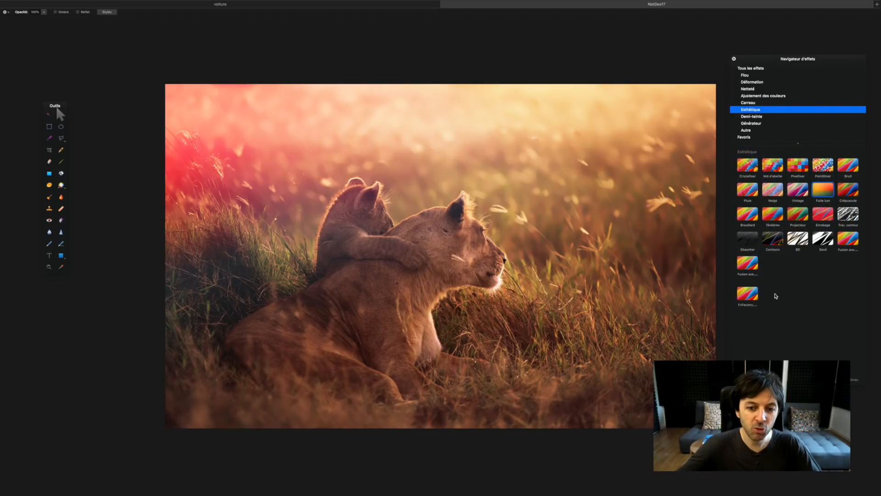
Step: Switch to Photos and open the selected overcast beach panorama from the Panoramas album for editing
mouse_move(413, 491)
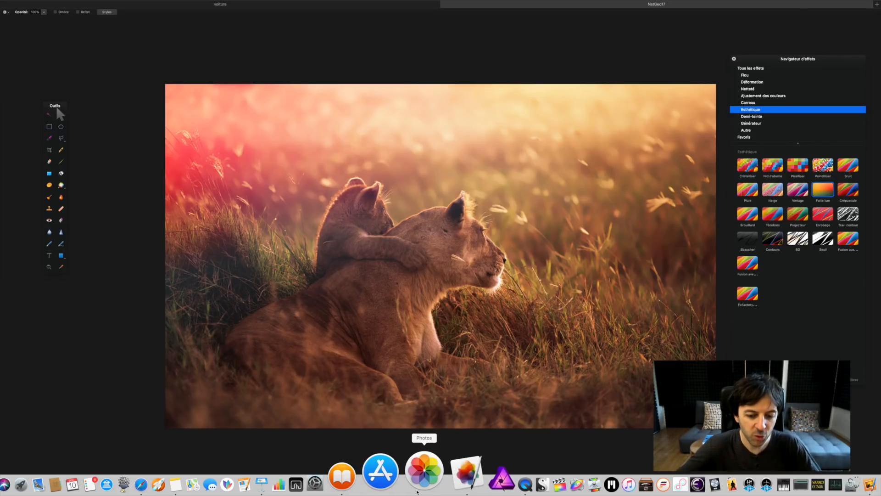
click(418, 490)
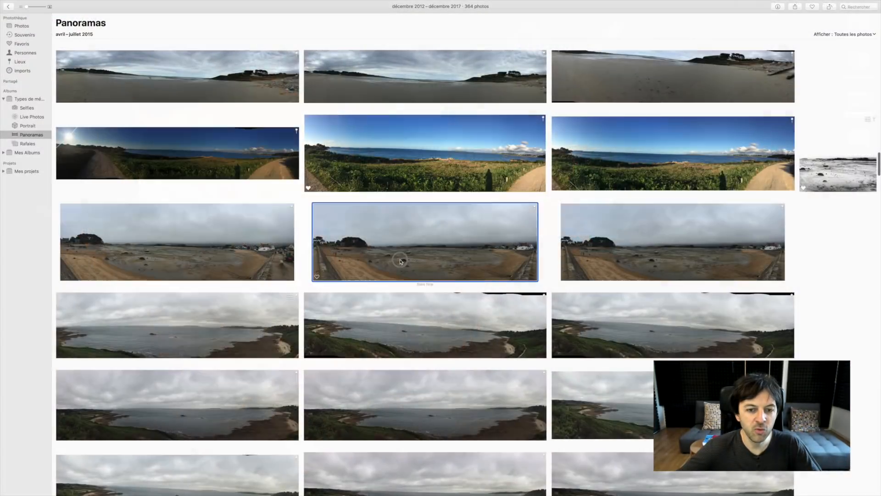
double_click(400, 261)
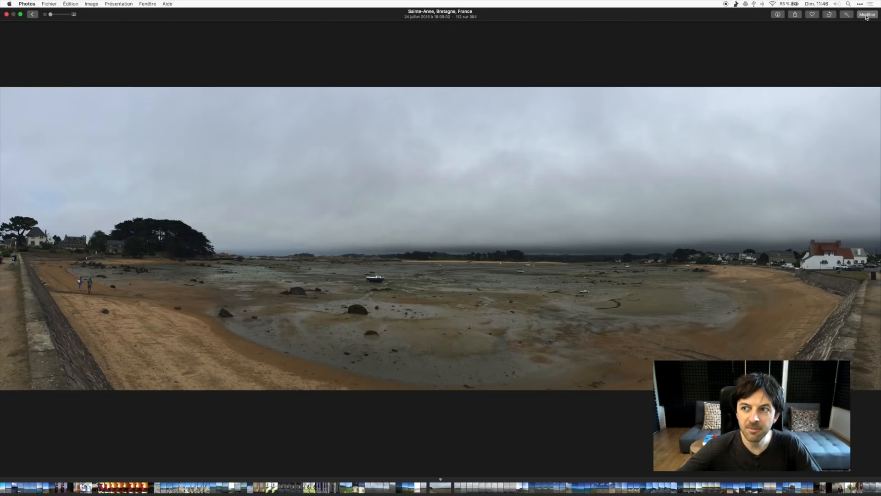
click(866, 14)
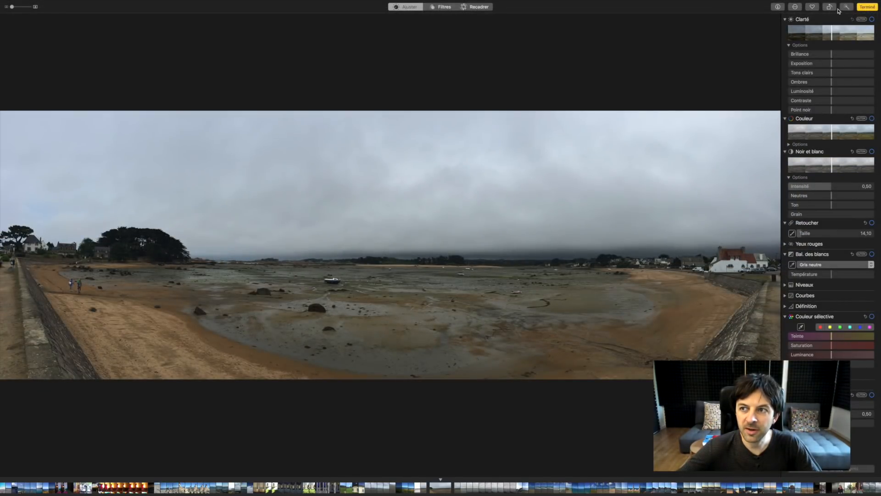
Step: Open the panorama in the Pixelmator Retouche extension and remove the white boat with the Réparer tool, using a larger brush
click(795, 8)
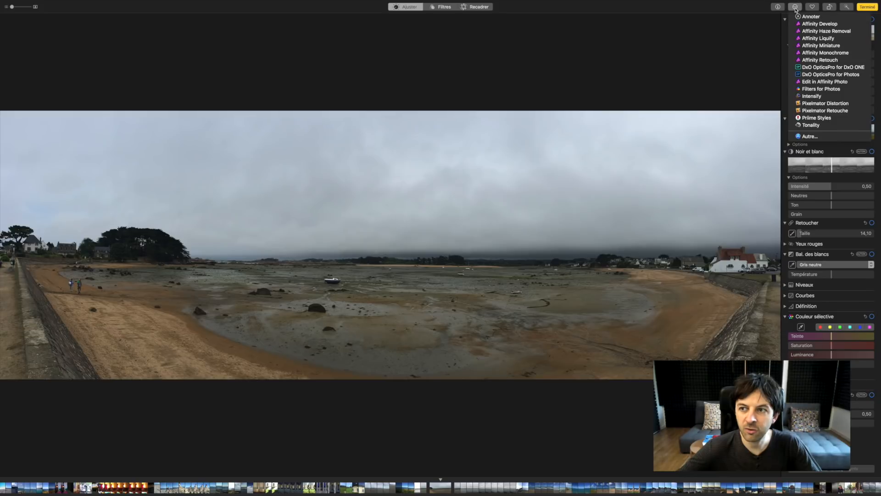
click(810, 112)
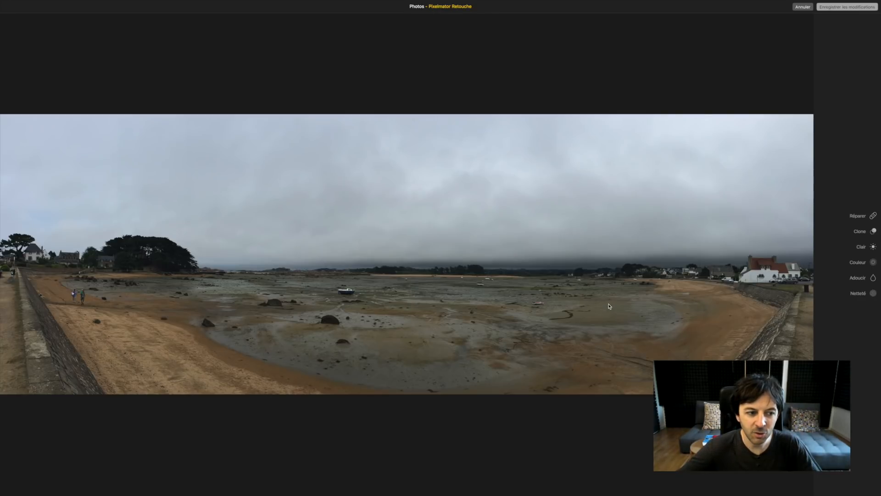
click(873, 216)
drag(841, 251, 841, 244)
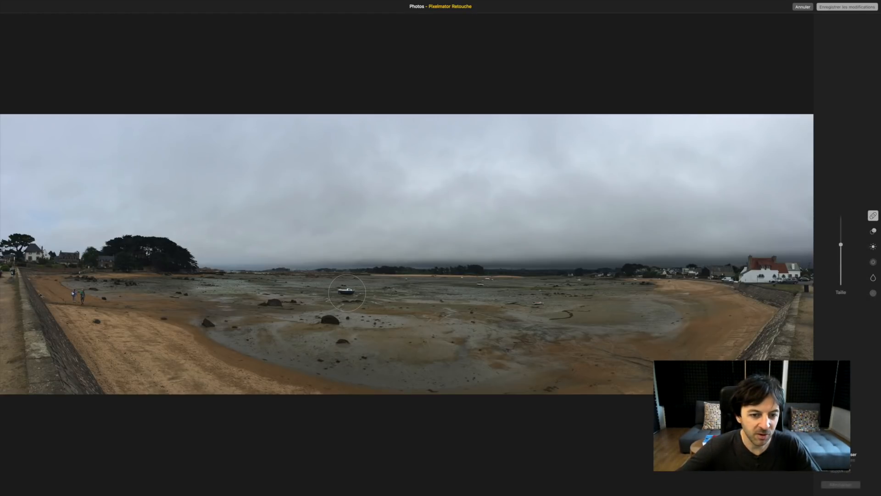
click(347, 292)
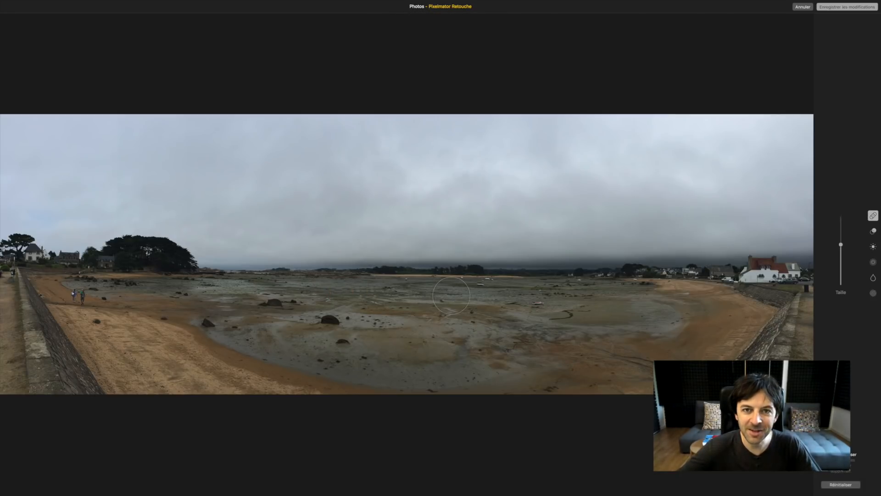
Step: Discard the Pixelmator Retouche changes and return from Photos to the desktop
click(809, 8)
click(492, 40)
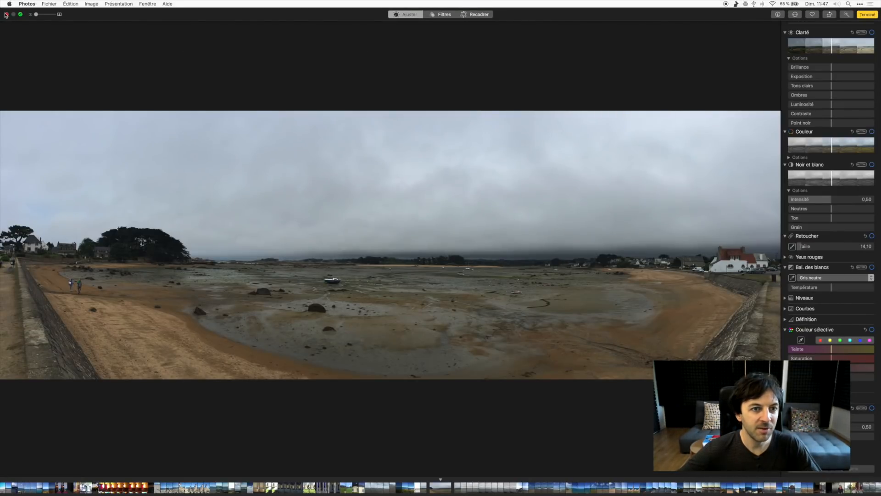
key(ctrl+Left)
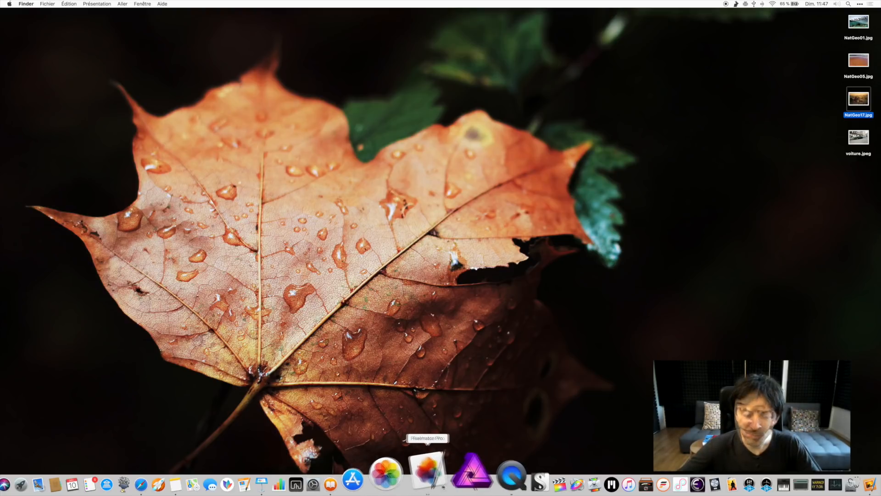
Step: Open the desktop image voiture.jpeg with Pixelmator Pro and expand its window to full screen
right_click(860, 99)
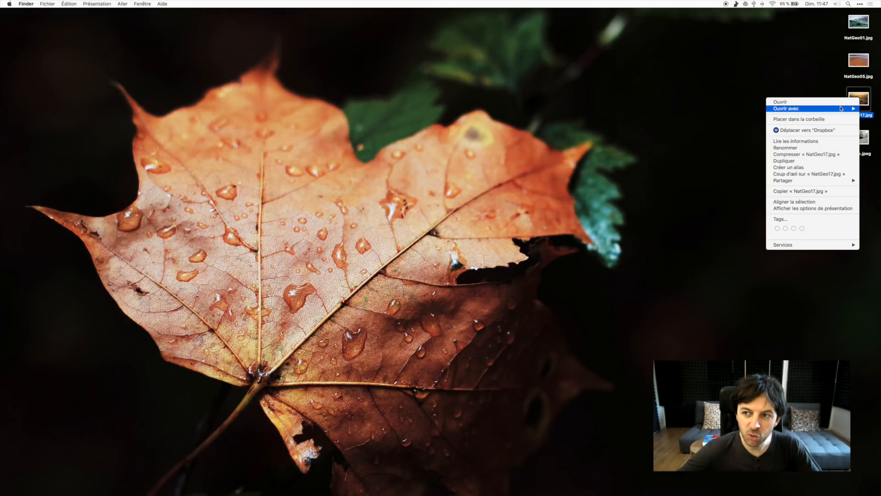
mouse_move(841, 108)
right_click(855, 136)
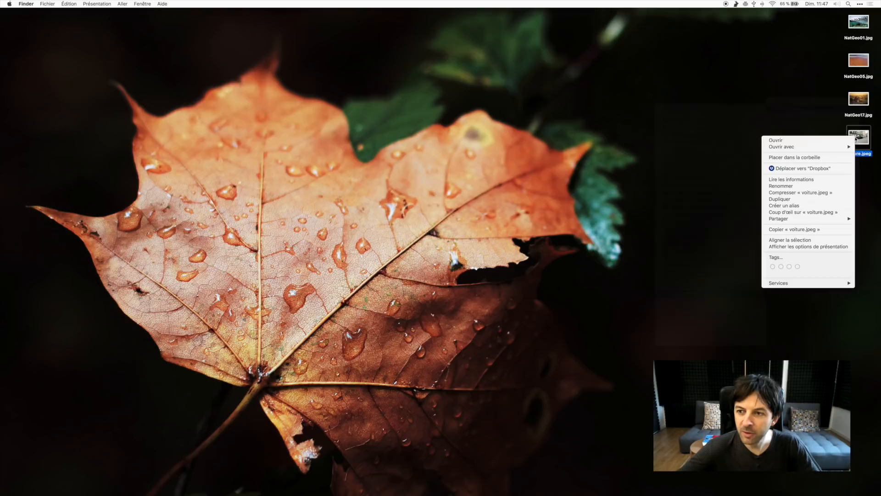
mouse_move(847, 147)
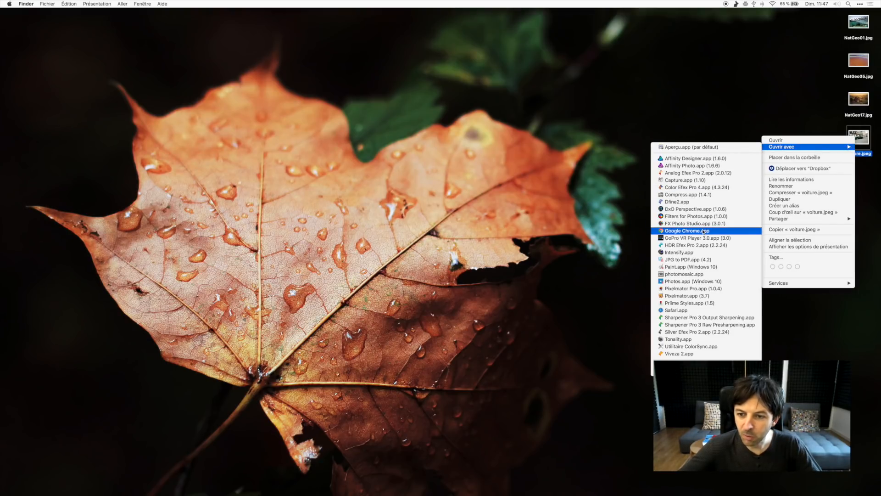
click(694, 289)
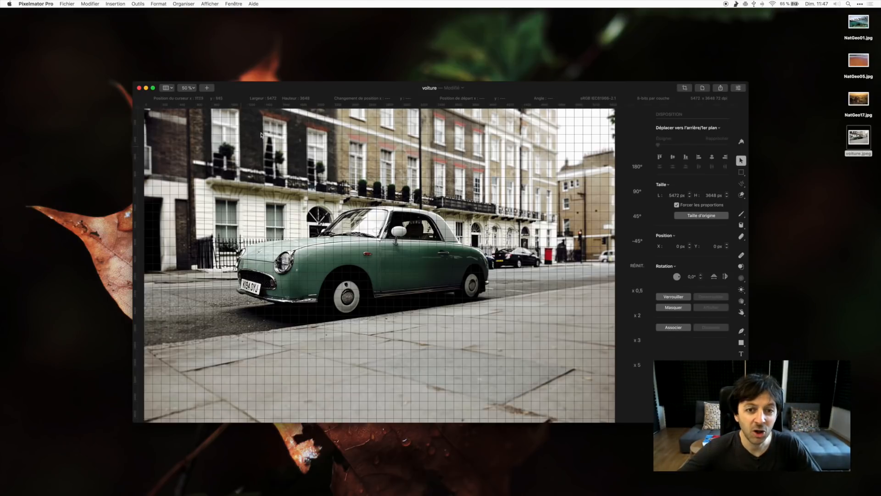
drag(351, 86, 307, 74)
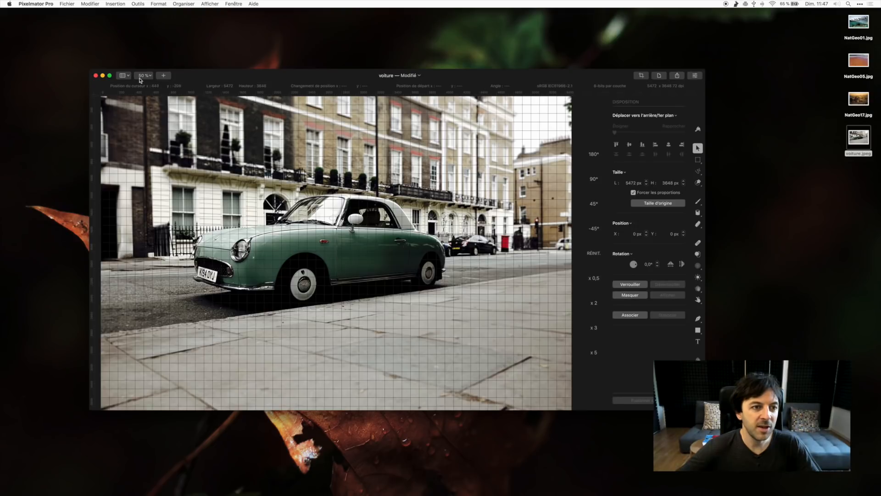
click(110, 75)
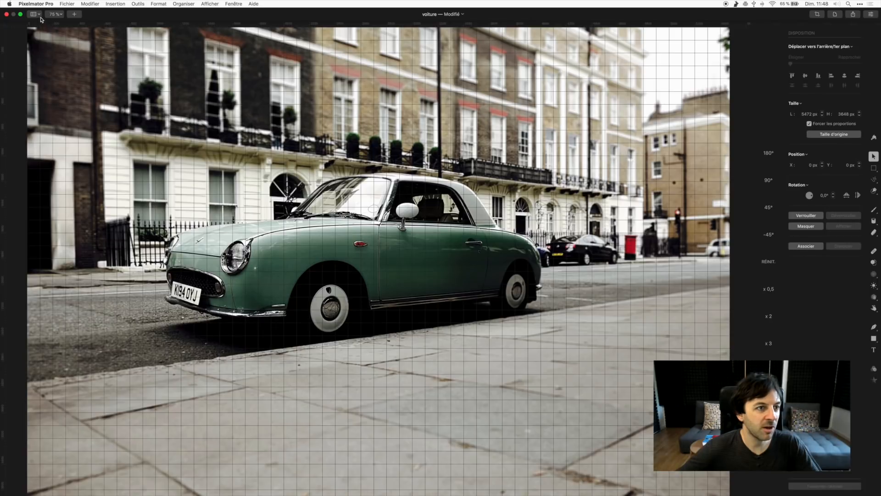
Step: Show the layers as thumbnails and add an empty layer beneath the car photo, leaving the photo layer selected
click(39, 15)
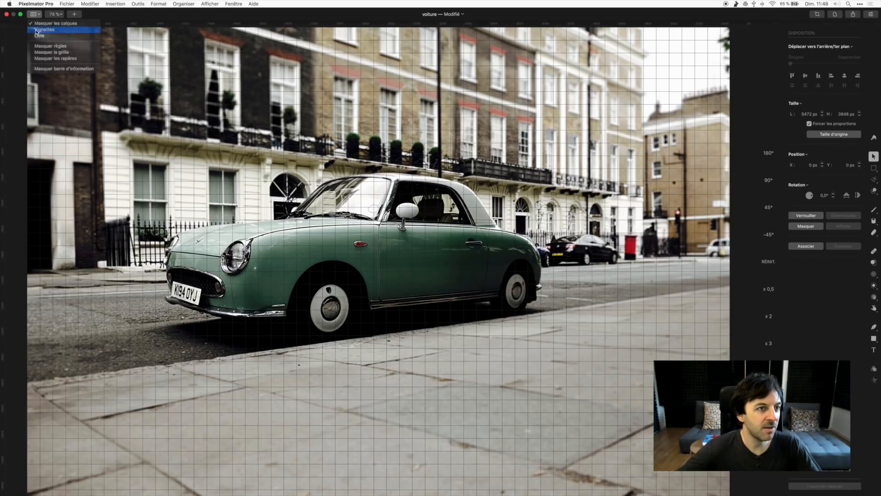
click(36, 30)
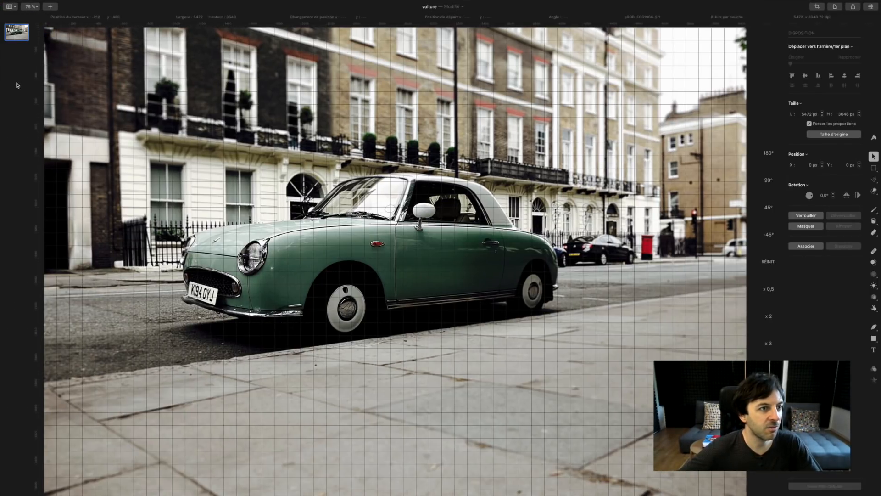
click(50, 7)
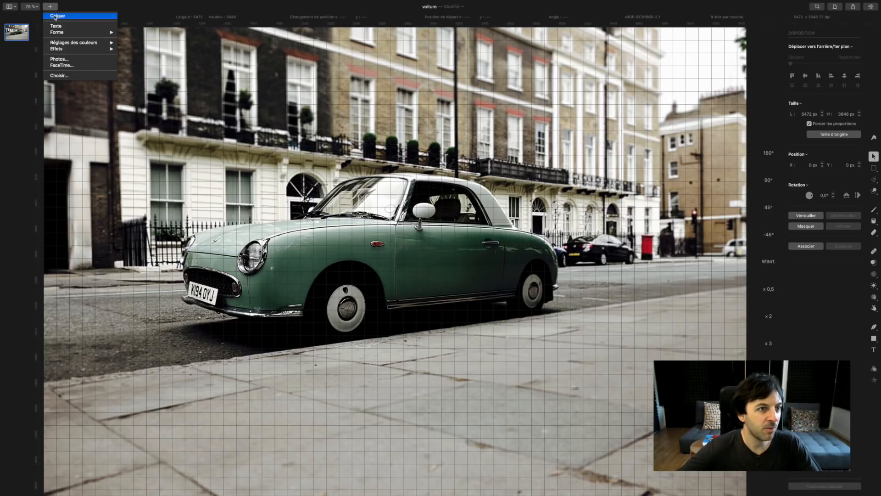
click(55, 17)
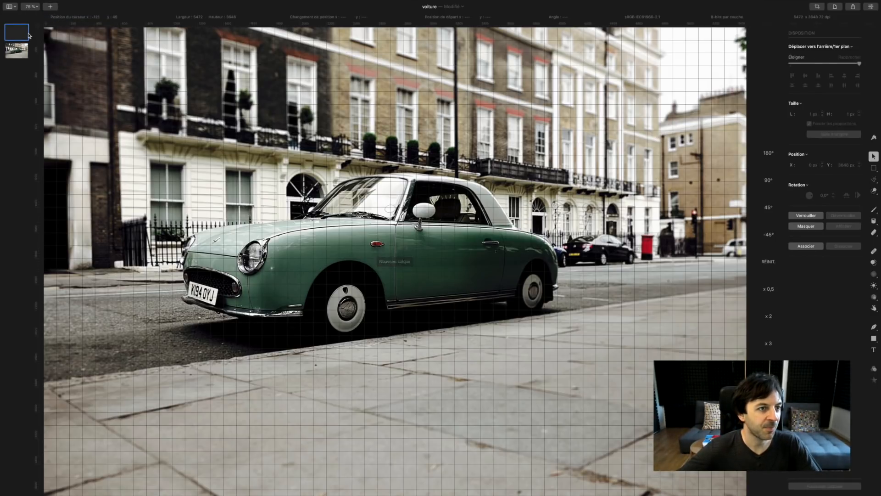
drag(19, 35, 18, 58)
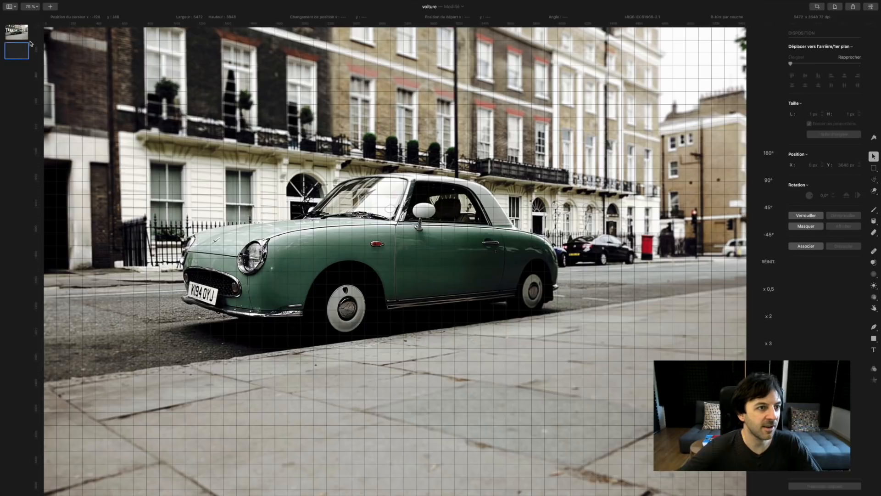
click(18, 27)
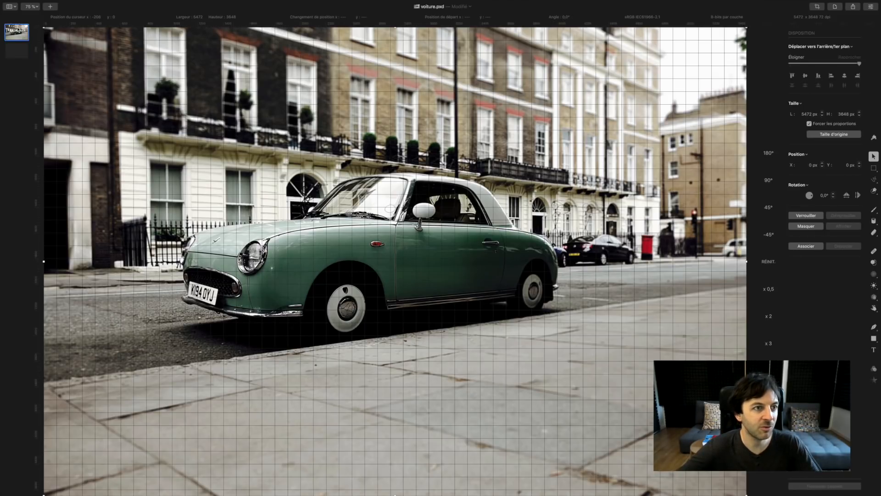
Step: Move the car photo layer to about X 18 px, Y 184 px at 400% zoom, and fit the image to the window again
click(31, 7)
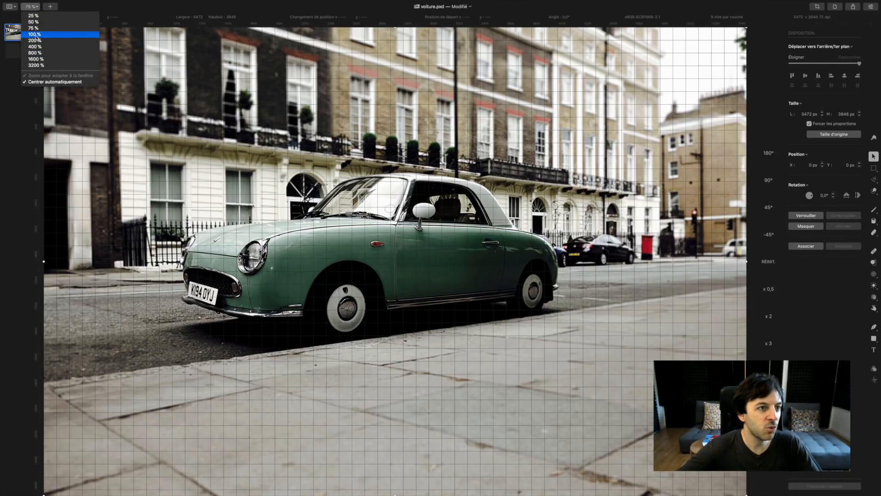
click(37, 28)
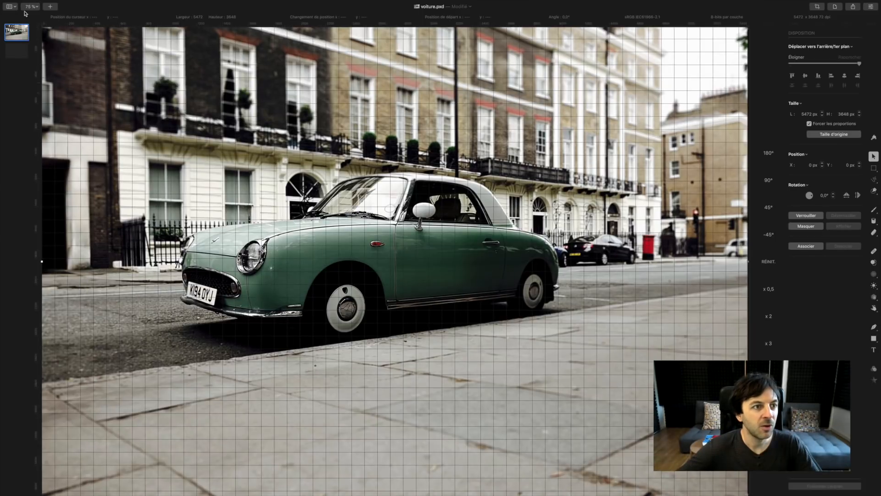
click(38, 8)
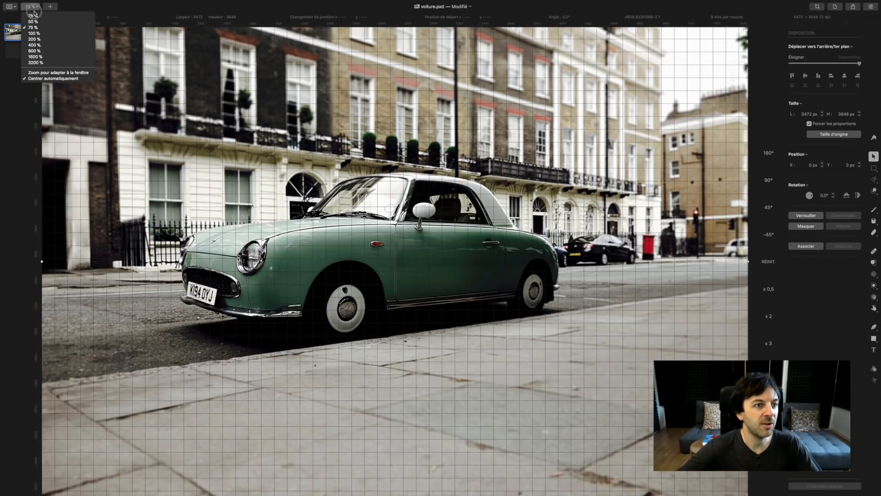
click(37, 45)
drag(395, 145, 393, 271)
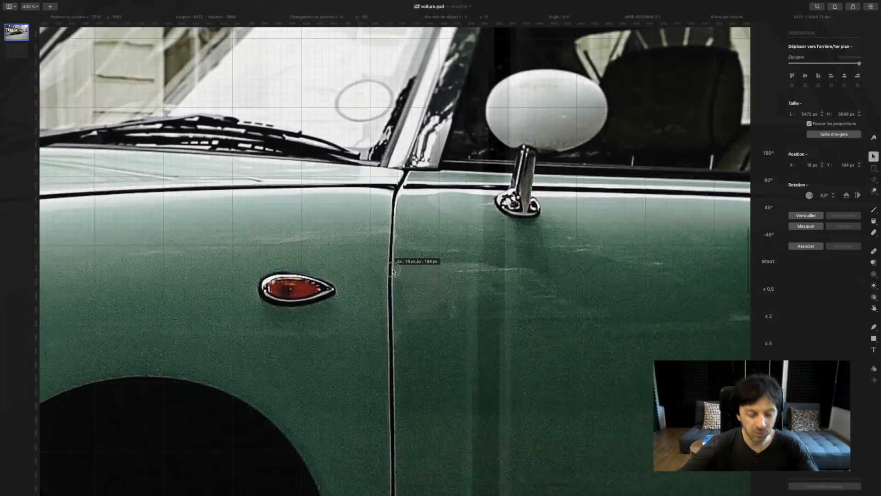
key(super+0)
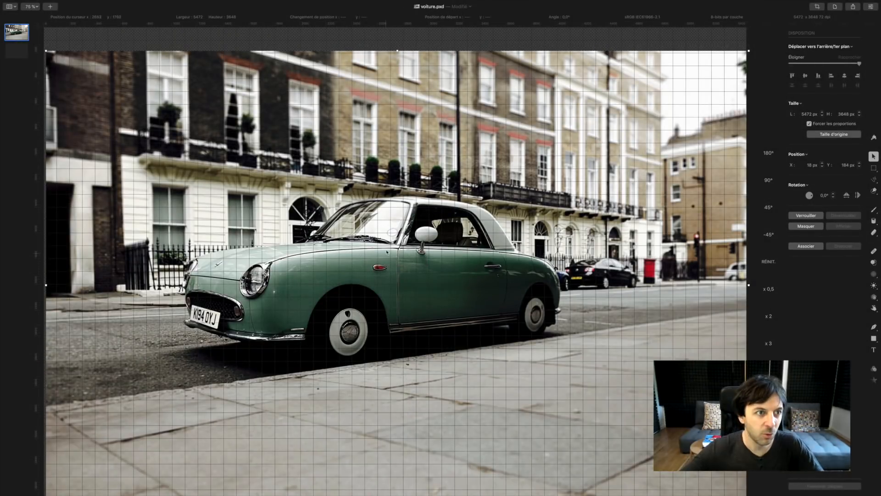
Step: Hide the layers sidebar, show it again, and switch the layers display to Liste
click(13, 8)
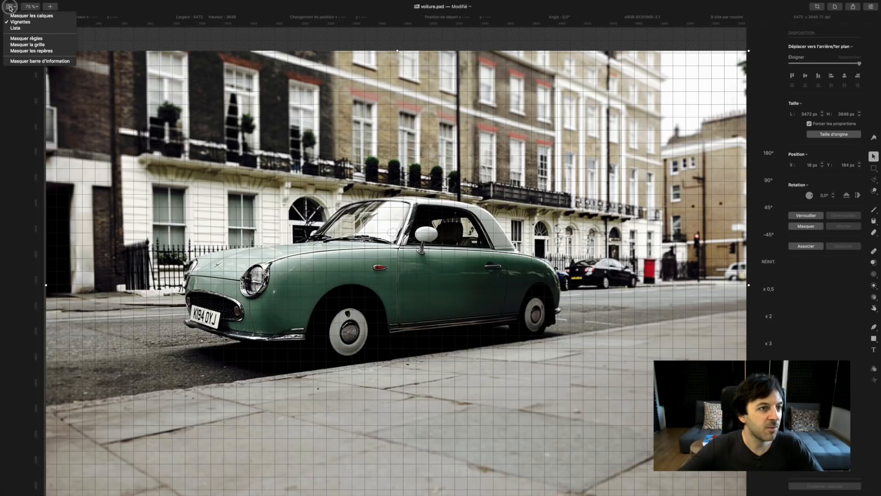
click(15, 15)
click(11, 8)
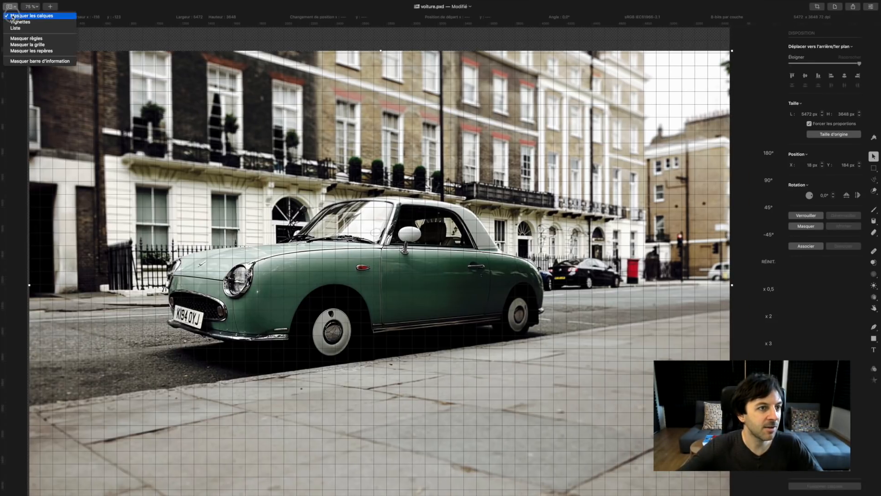
click(14, 16)
click(10, 7)
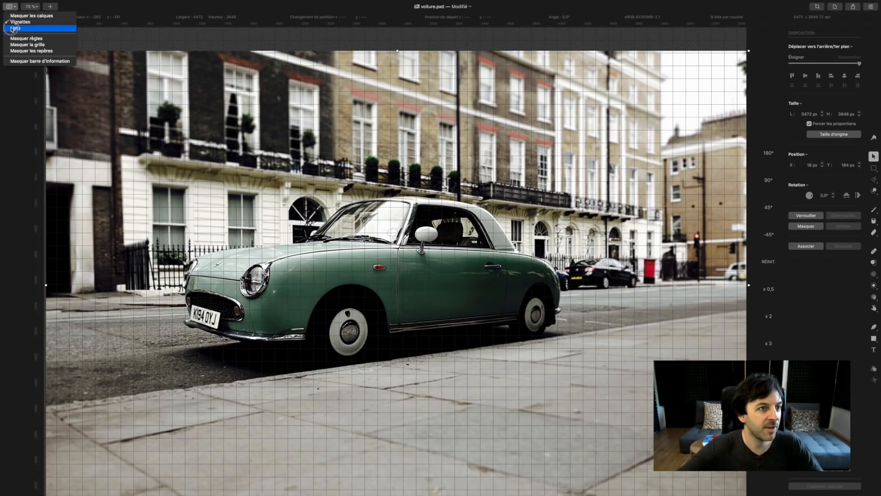
click(16, 16)
Step: Hide the rulers, the grid, the guides and the information bar around the car photo
click(11, 7)
click(68, 38)
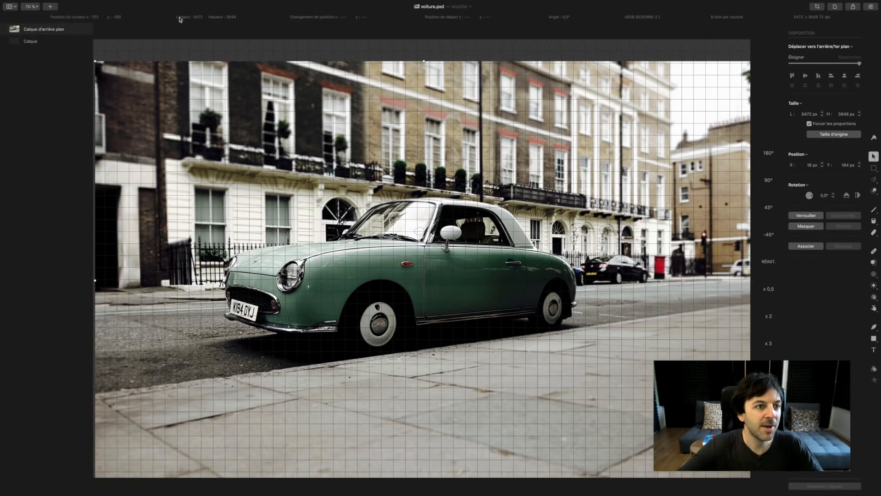
click(8, 7)
click(27, 45)
click(9, 7)
click(31, 50)
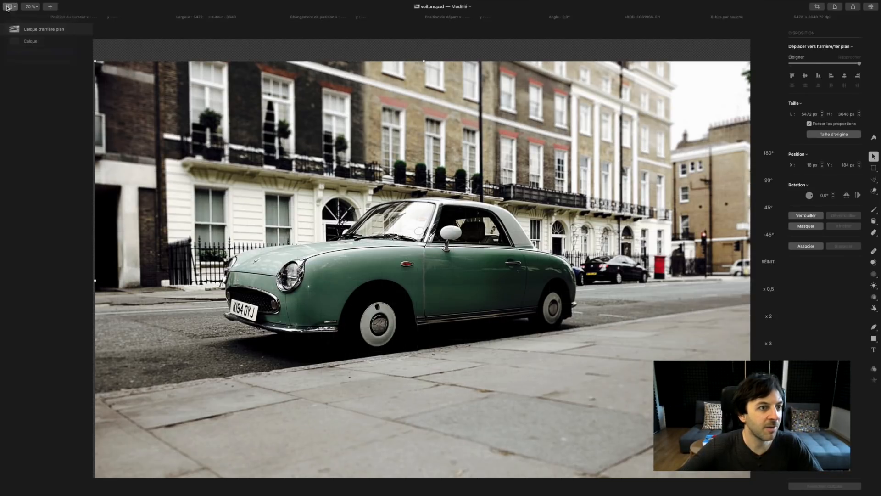
click(10, 7)
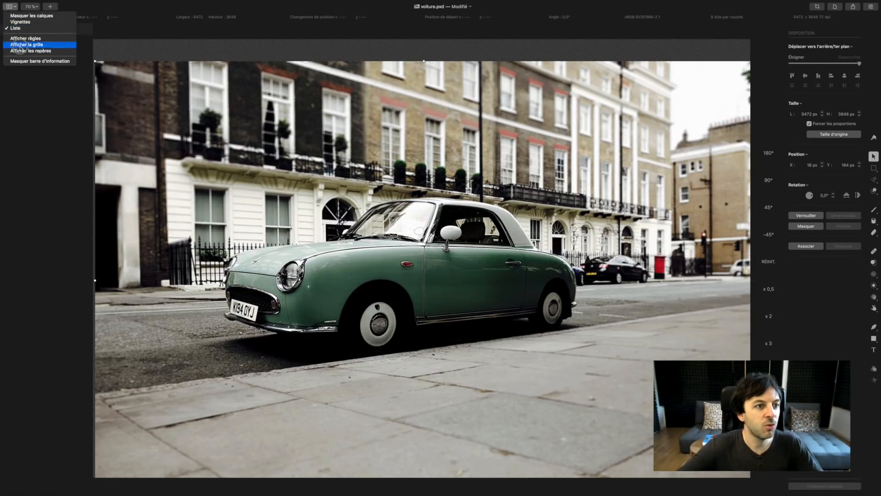
click(39, 61)
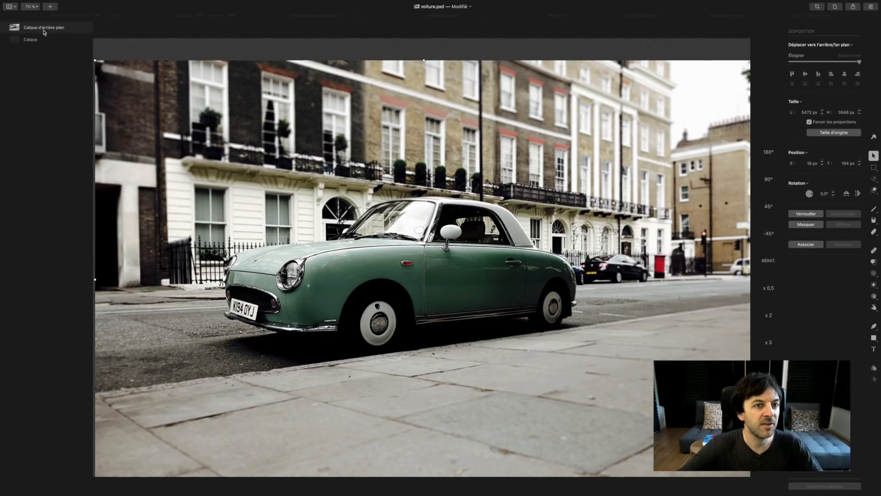
Step: Show the rulers, grid, guides and information bar again
click(10, 7)
click(20, 41)
click(10, 7)
click(21, 44)
click(10, 7)
click(19, 51)
click(10, 7)
click(16, 61)
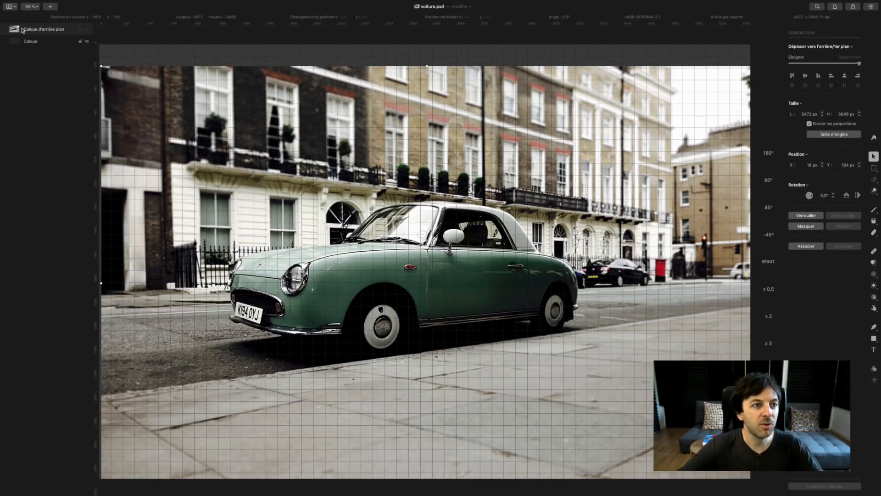
Step: Start cropping the image and try the aspect ratios from Carré through 16:9, 9:16, 4:3, 3:4 and 3:2
click(819, 8)
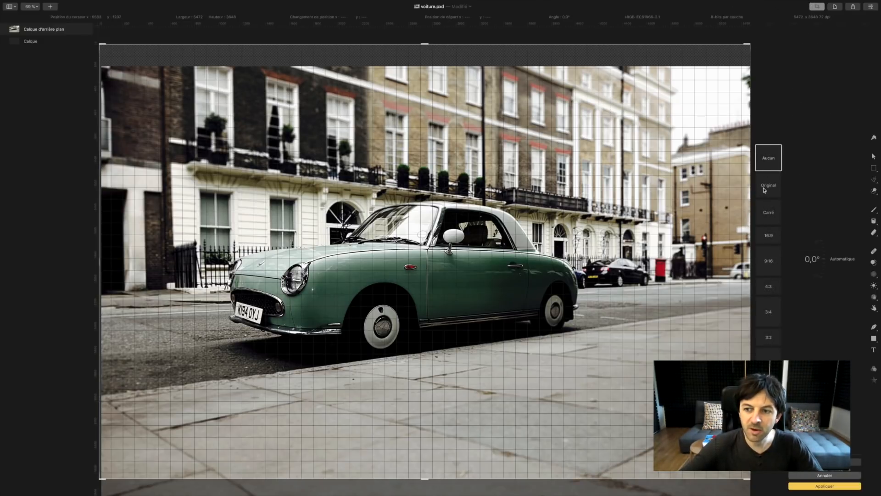
click(768, 211)
click(768, 235)
click(768, 261)
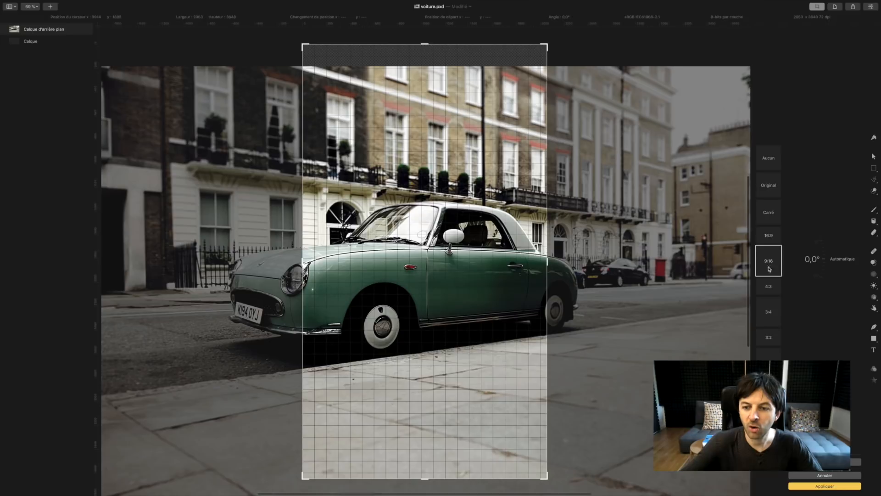
click(768, 287)
click(768, 312)
click(768, 337)
click(768, 355)
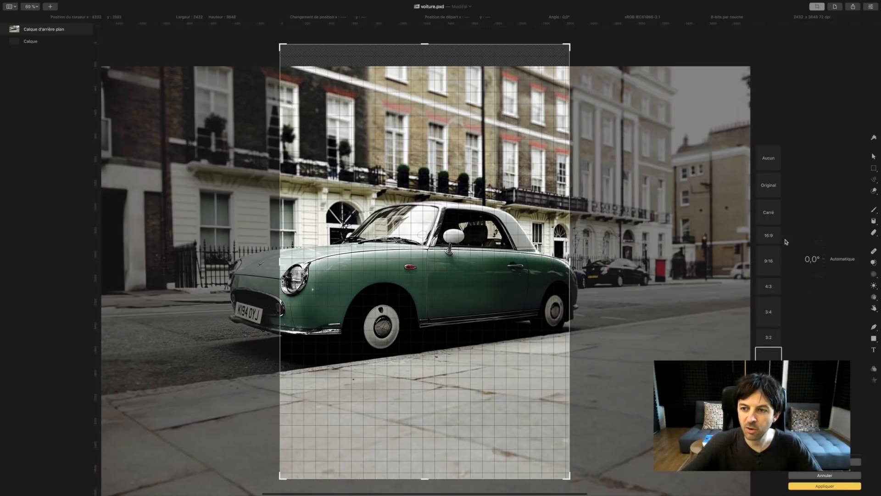
Step: Crop the image to the Carré ratio and reposition the car photo layer to about X 4 px, Y -4 px
click(765, 209)
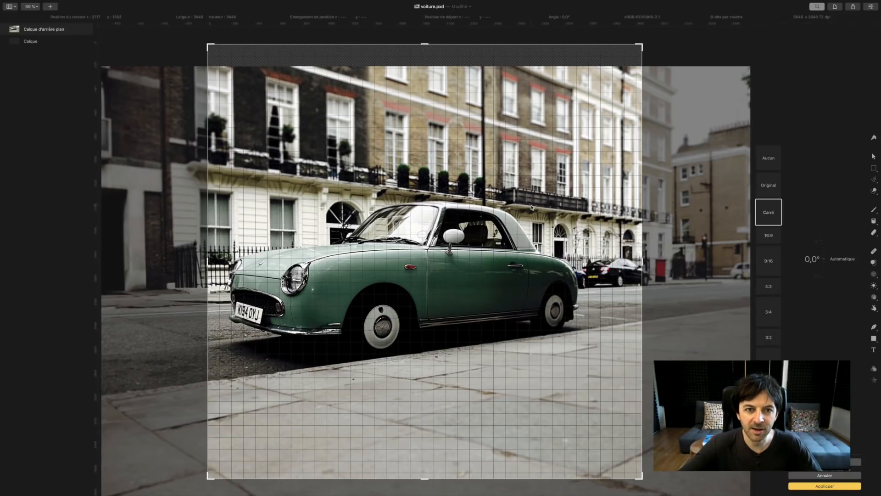
click(820, 486)
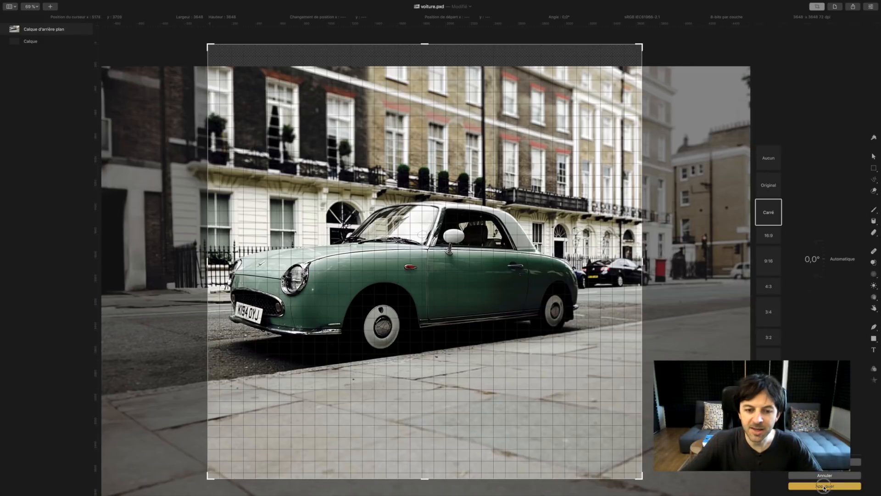
drag(393, 211, 463, 185)
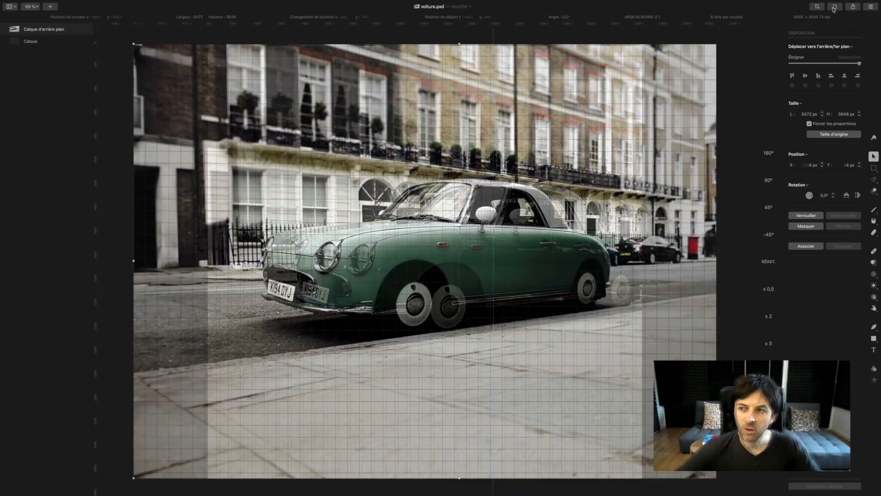
Step: Examine the image size settings and their available units, cancel them, and view the sharing and export options
click(834, 7)
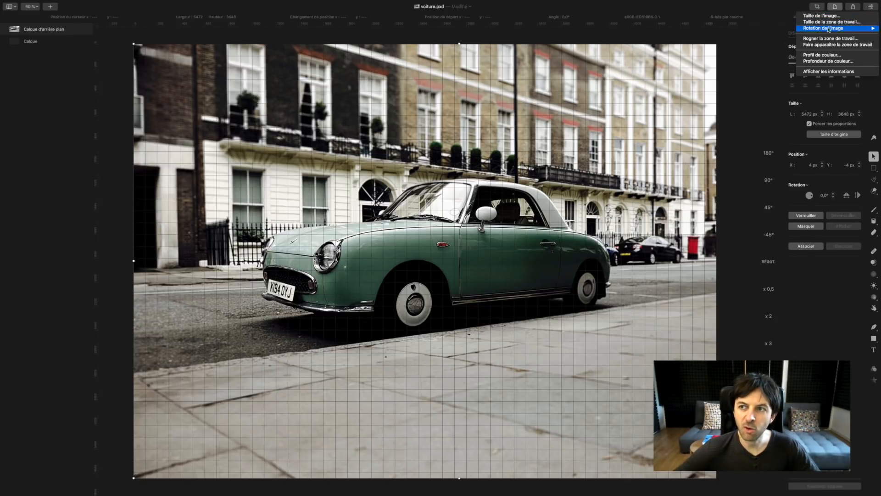
click(821, 15)
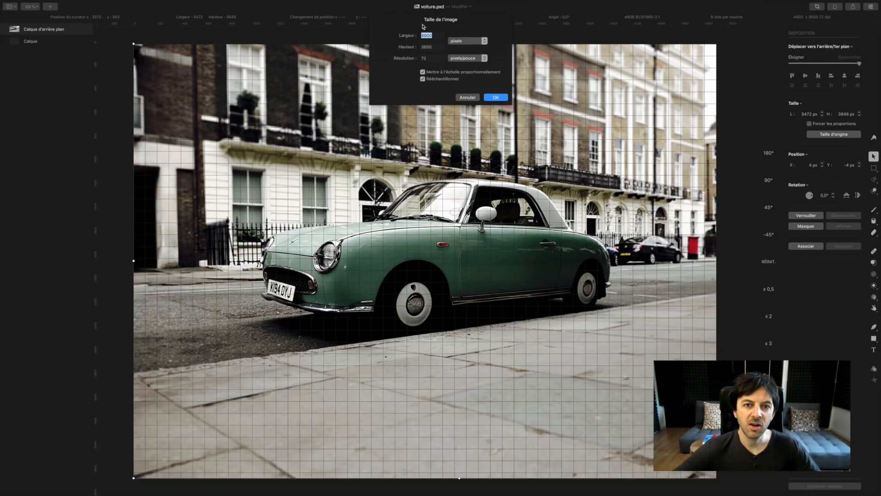
click(463, 42)
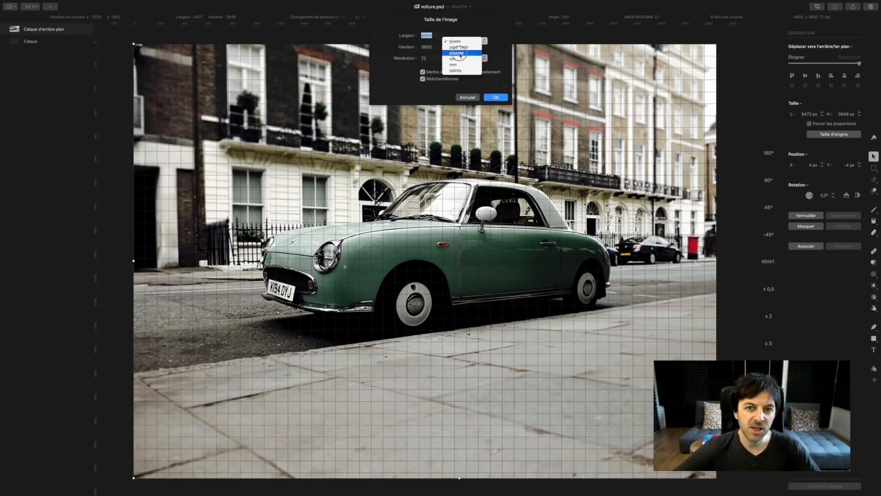
click(456, 94)
click(852, 6)
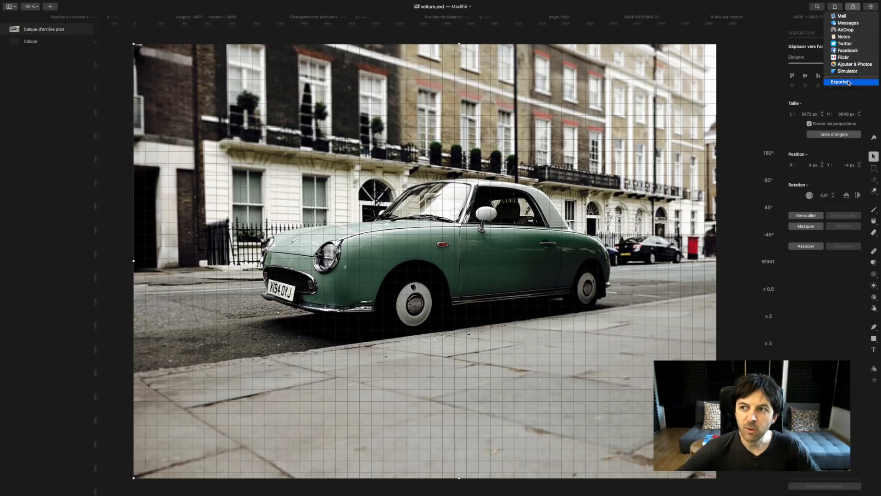
Step: Hide and show the tools sidebar repeatedly, leaving it displayed
click(870, 7)
click(871, 7)
click(871, 7)
click(871, 7)
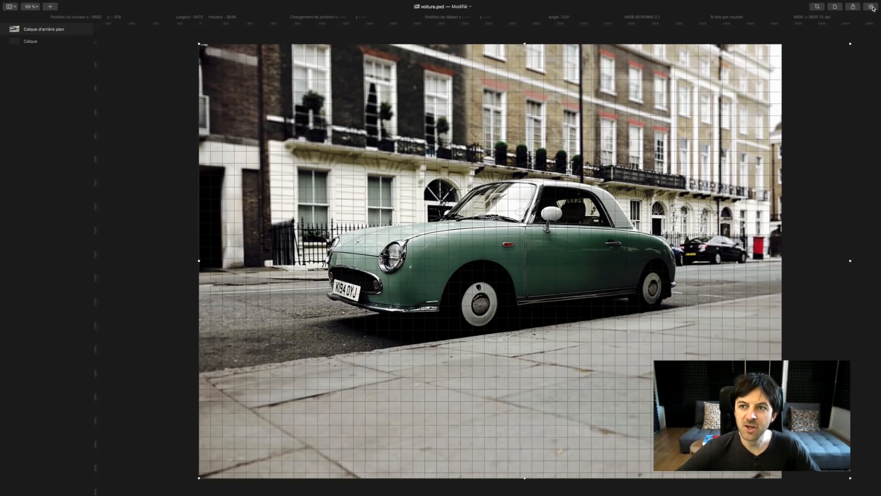
click(871, 7)
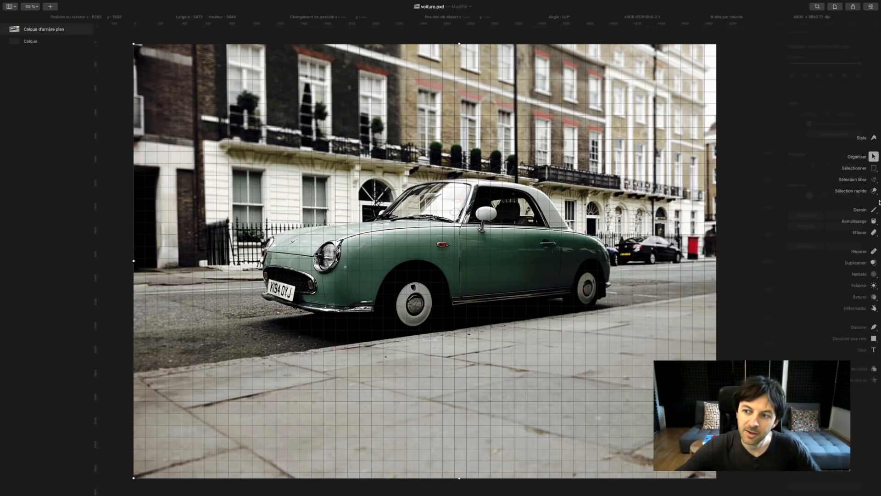
Step: Open the colour adjustments and try the Mono, Sombre, Éclatant, Intense and Câline presets on the car photo
click(873, 370)
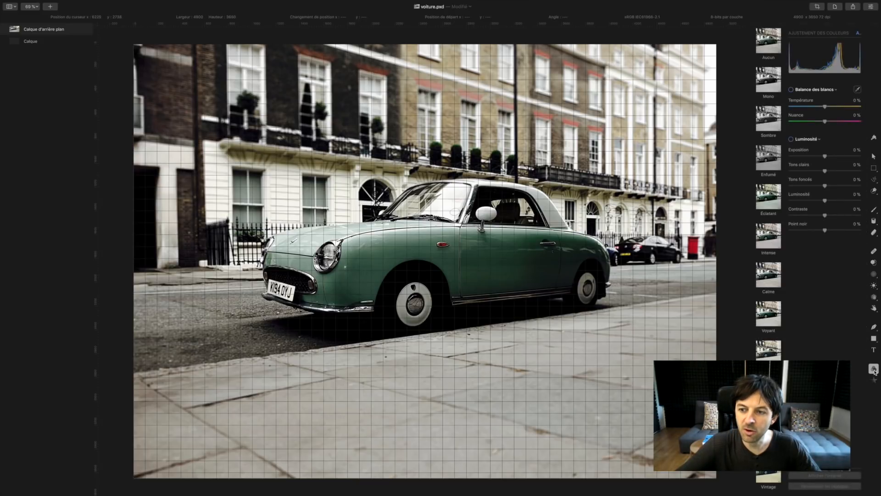
click(772, 86)
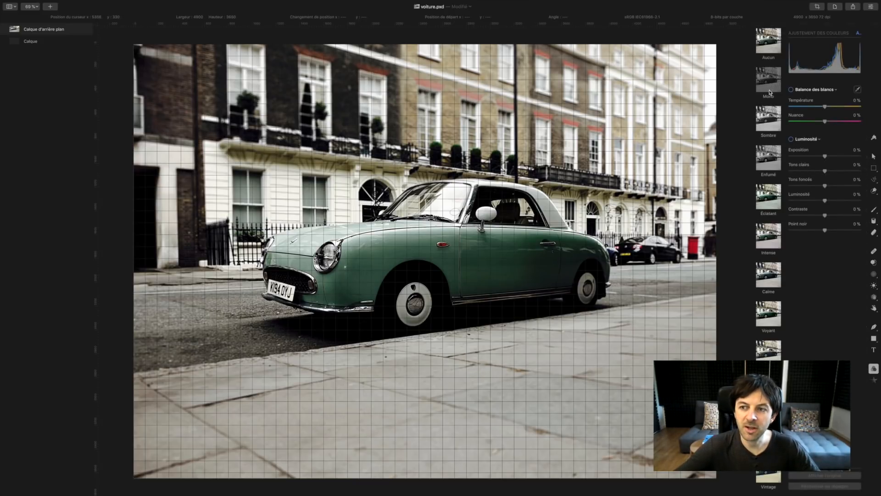
click(771, 120)
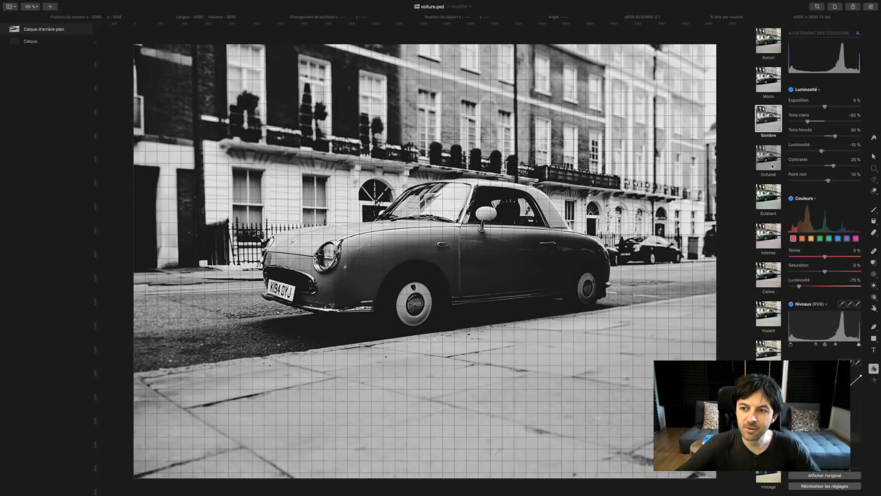
click(772, 197)
click(771, 240)
click(768, 275)
Step: Try the Dramatique, Rosé and Flamboyant presets on the car photo, ending on Rosé
scroll(767, 239, down, 3)
click(768, 238)
click(768, 276)
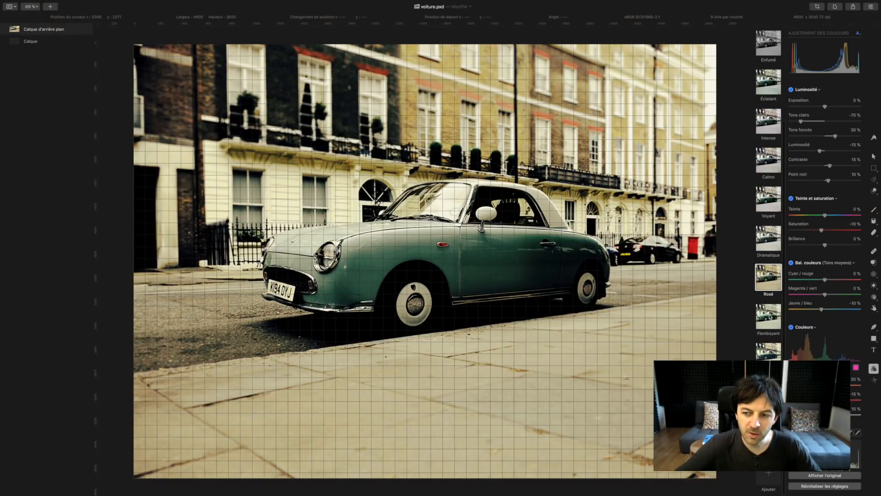
click(769, 316)
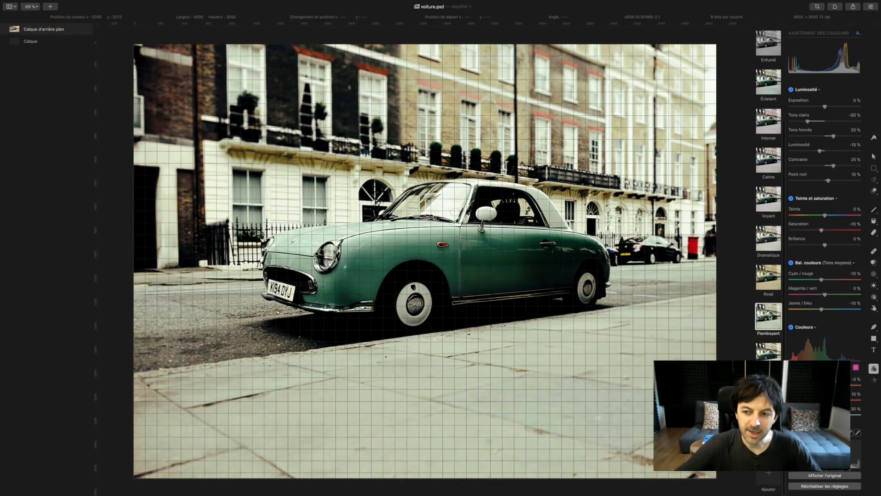
click(767, 281)
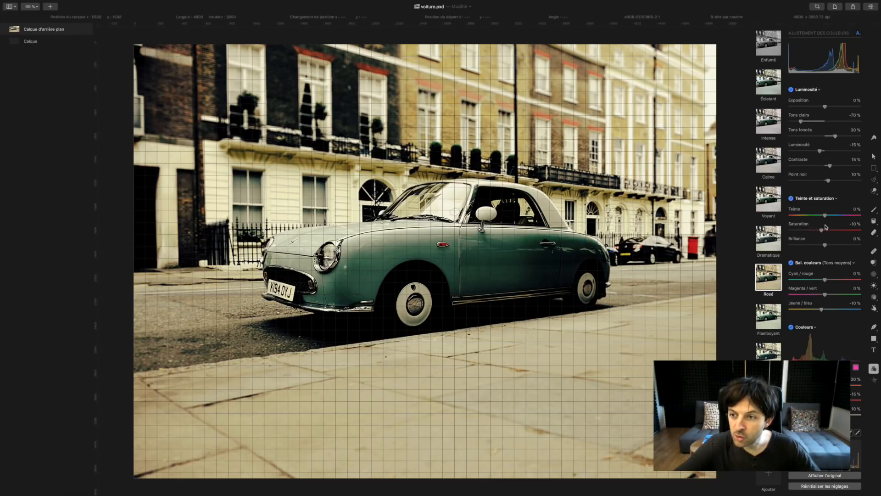
Step: Increase the Teinte of the Rosé look, review its other adjustments, and reset the photo with the Aucun preset
mouse_move(826, 217)
mouse_down()
mouse_move(808, 216)
mouse_move(840, 217)
mouse_move(832, 218)
mouse_up()
scroll(825, 271, down, 5)
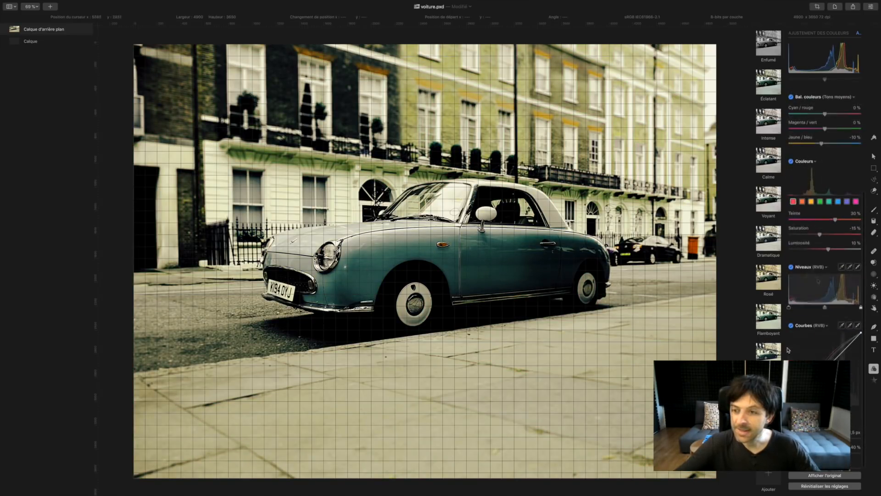
scroll(777, 86, up, 4)
click(779, 45)
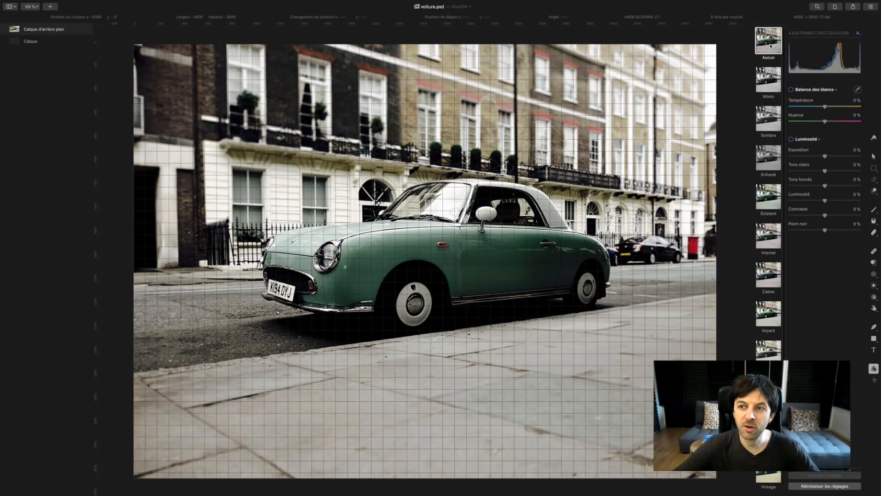
Step: Add the Couleurs adjustment to the colour adjustments of the car photo
click(859, 34)
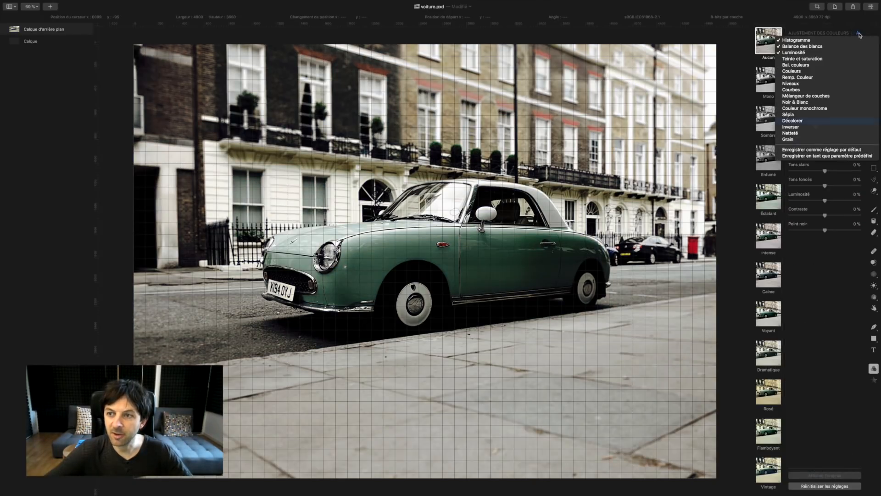
click(798, 72)
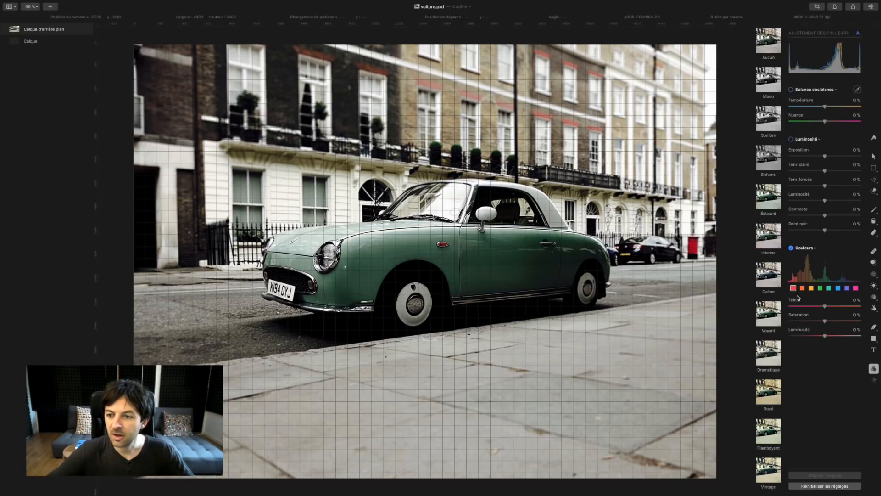
Step: Add the Noir & Blanc adjustment to the car photo and set its Intensité to 28 %
drag(824, 306, 794, 305)
click(858, 34)
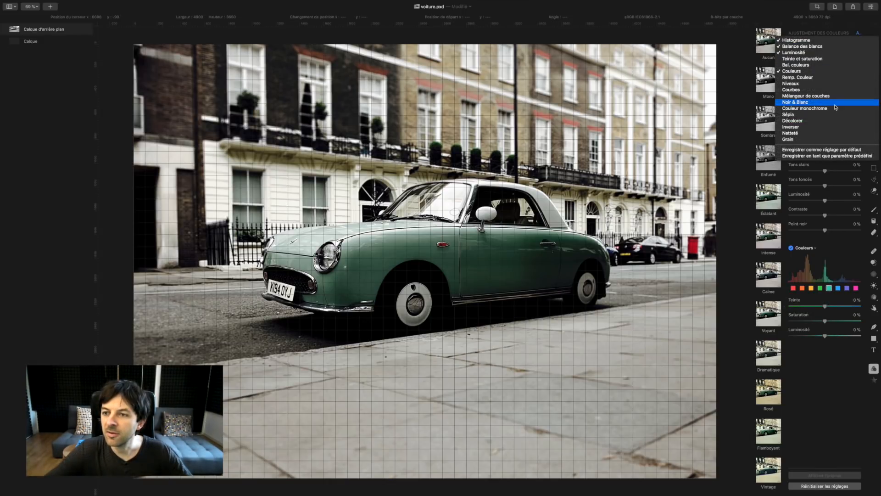
click(808, 102)
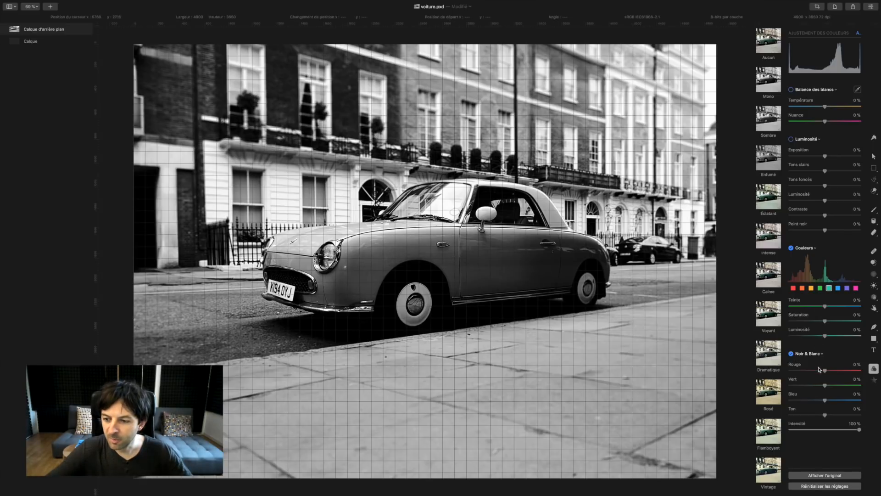
drag(832, 432, 809, 430)
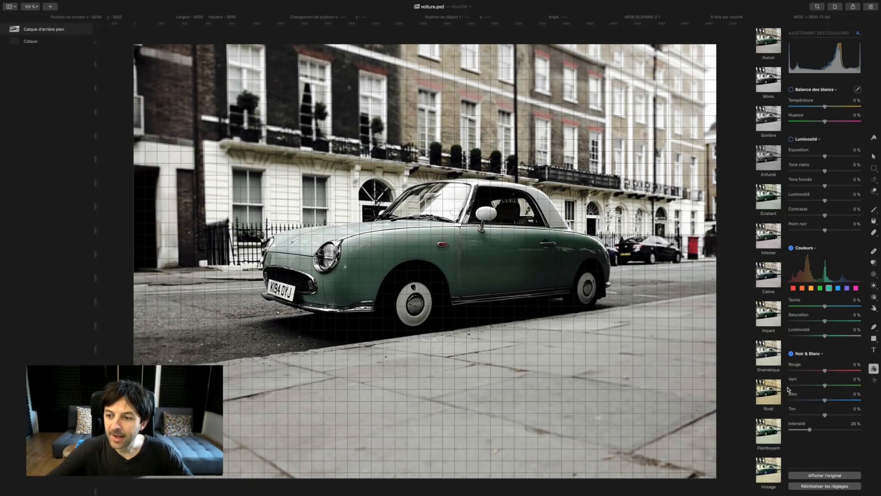
Step: Turn off the Couleurs adjustment, and toggle Noir & Blanc on and off to compare the photo, leaving it off
click(791, 248)
click(790, 354)
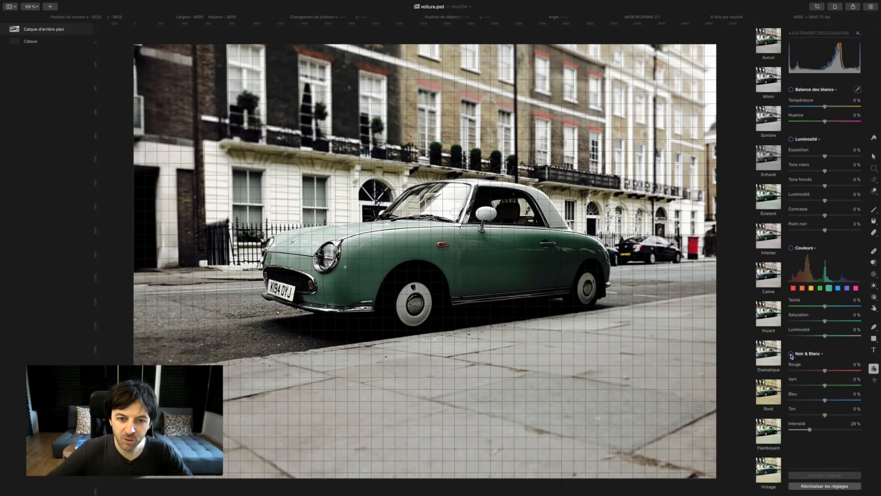
click(790, 354)
click(791, 354)
click(790, 353)
click(791, 354)
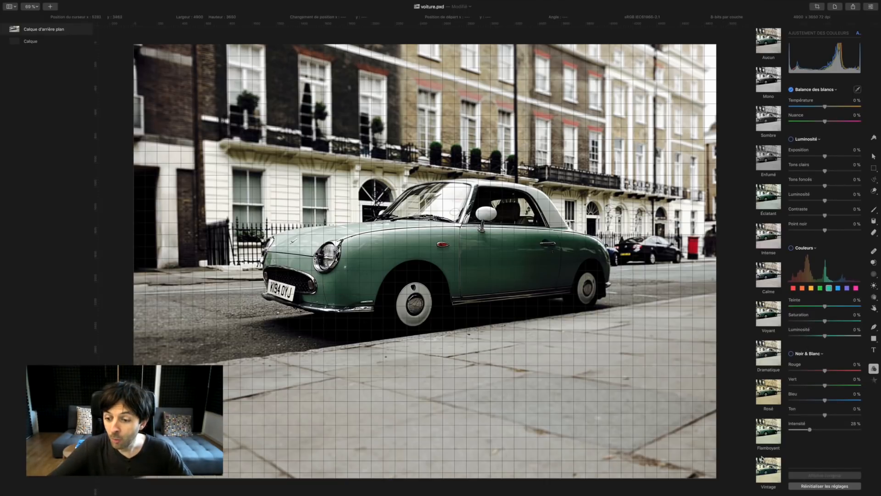
Step: Enable the Noir & Blanc adjustment again and set its Intensité to 63 %
scroll(768, 275, down, 3)
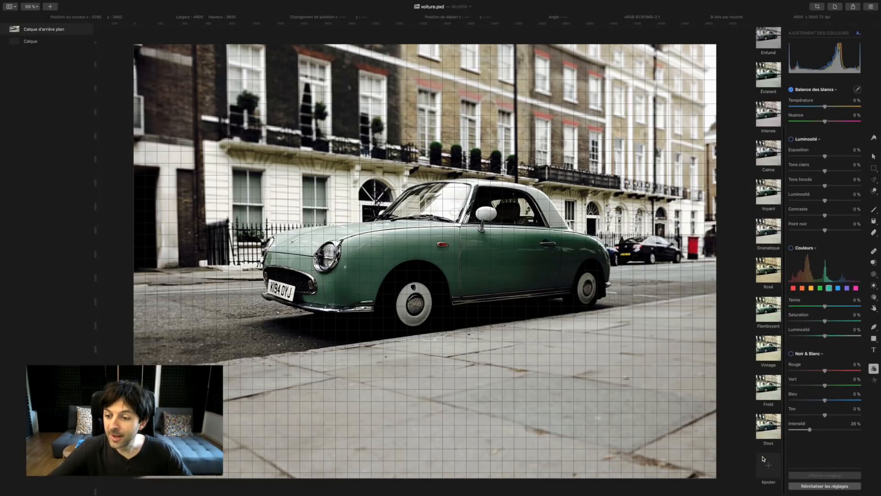
click(791, 353)
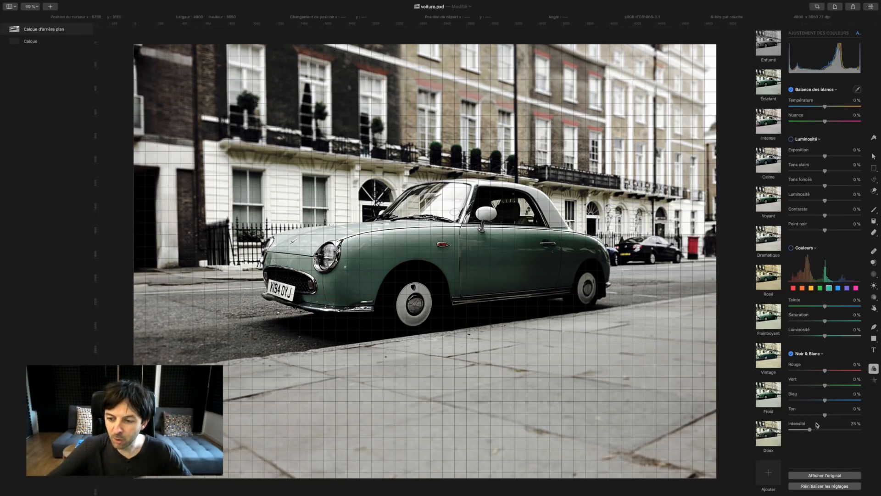
drag(811, 430, 834, 429)
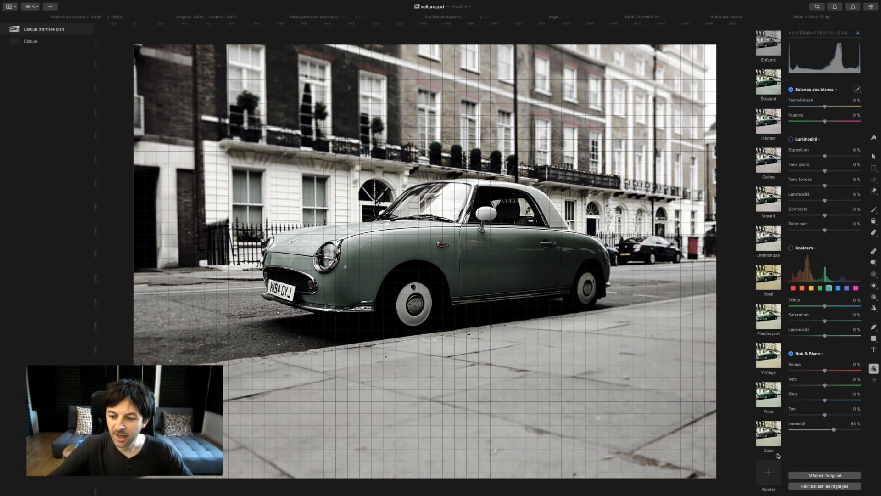
Step: Save the current colour adjustments as a new preset named "Noir et blanc vieux"
click(769, 478)
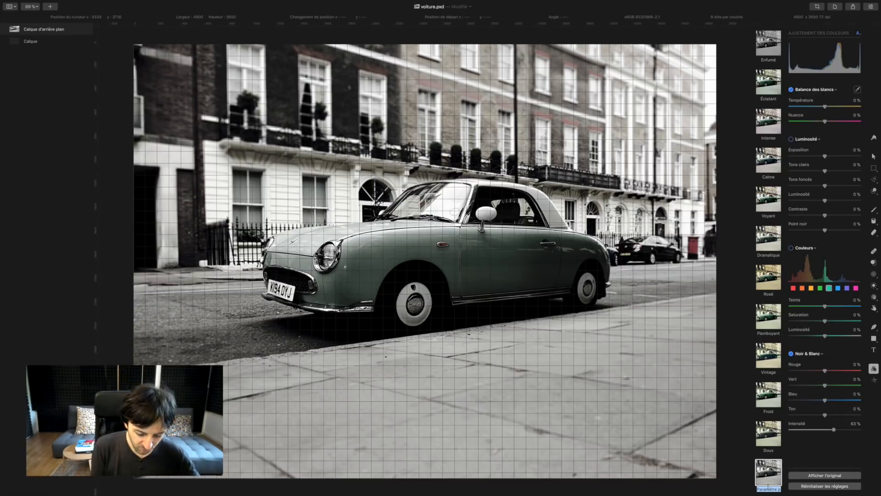
text(Noit)
key(BackSpace)
text(r e)
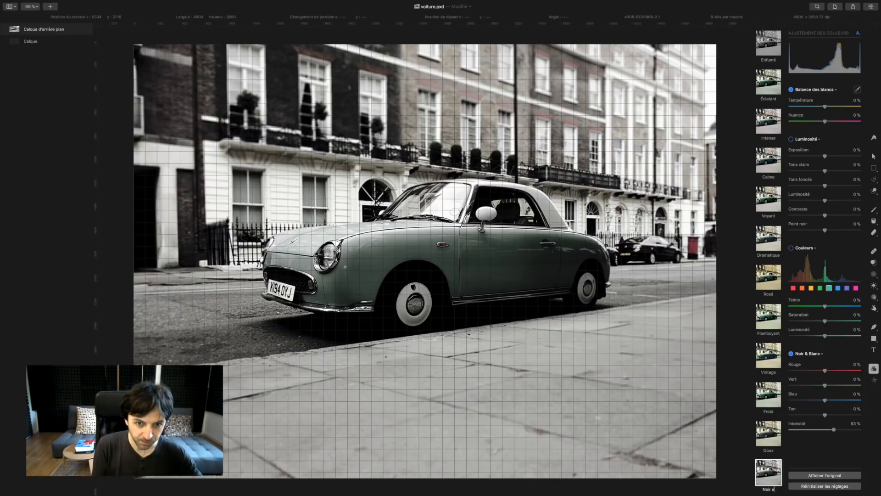
text(t blanc)
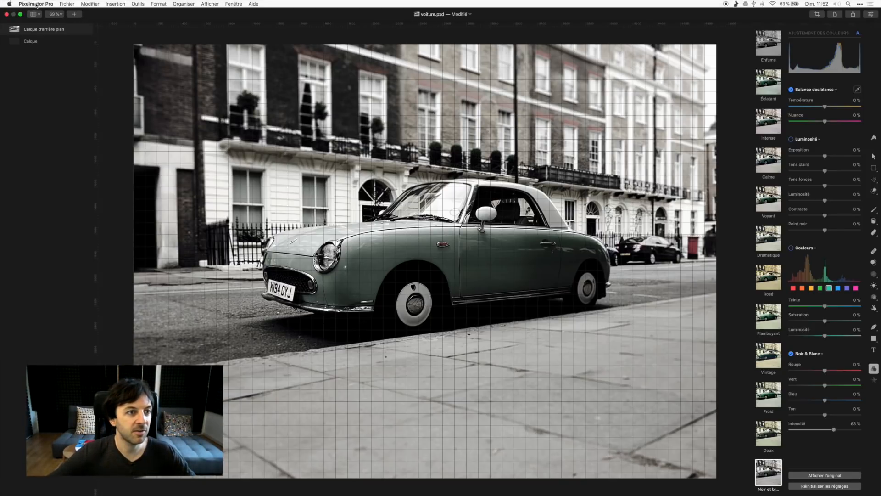
Step: Leave full screen, export the new black-and-white preset to the desktop as a file, and return to full screen
click(22, 15)
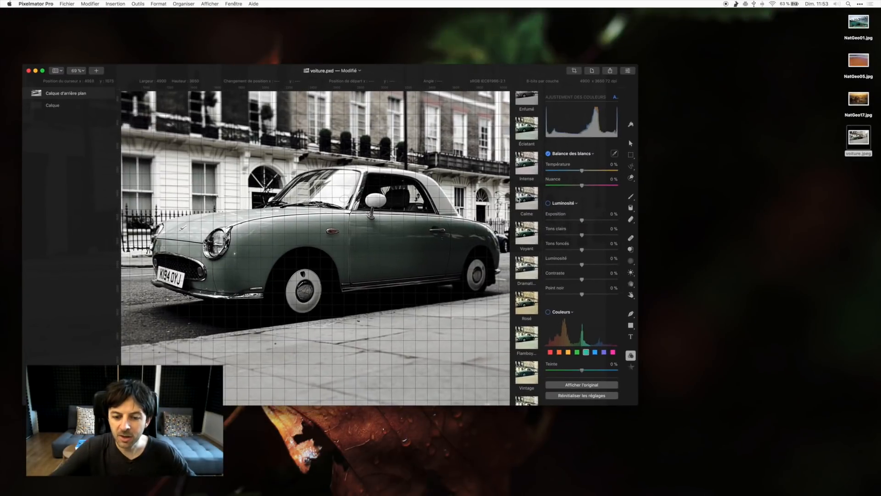
scroll(526, 276, down, 5)
drag(532, 354, 829, 261)
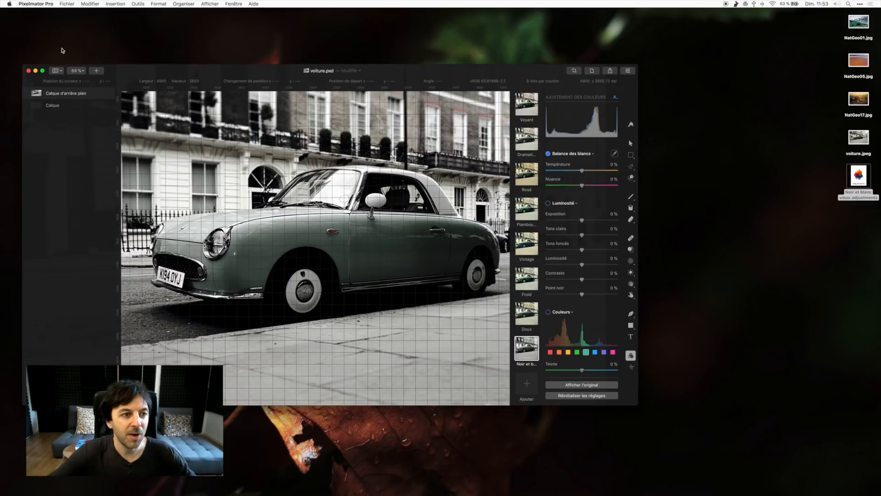
click(43, 71)
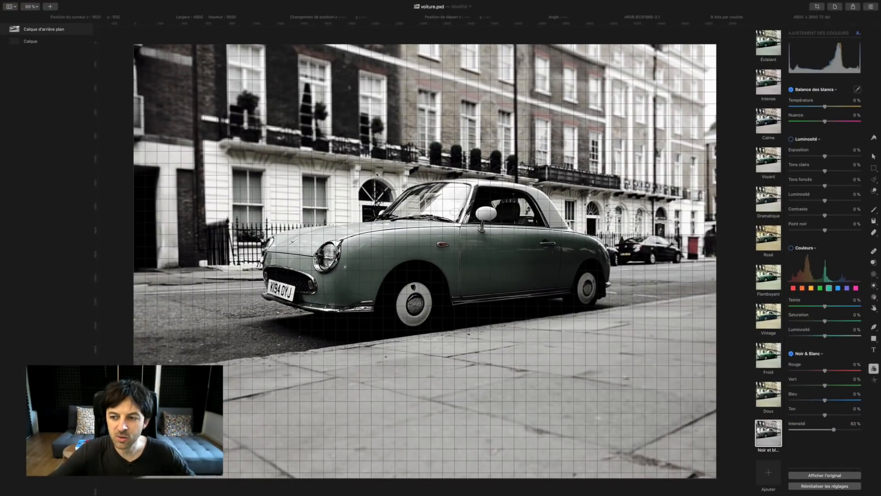
scroll(758, 256, up, 5)
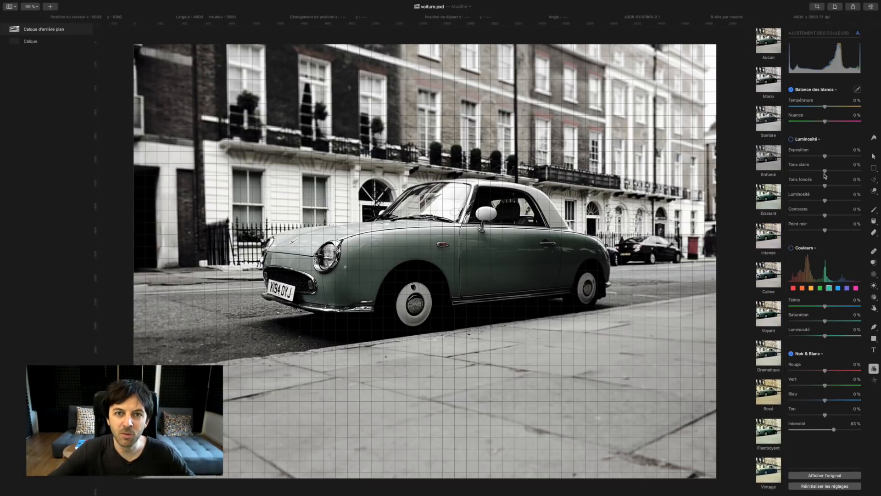
Step: Review the options of the Style, Organiser, selection, Dessin, Remplissage, Effacer, Réparer and Duplication tools
click(873, 138)
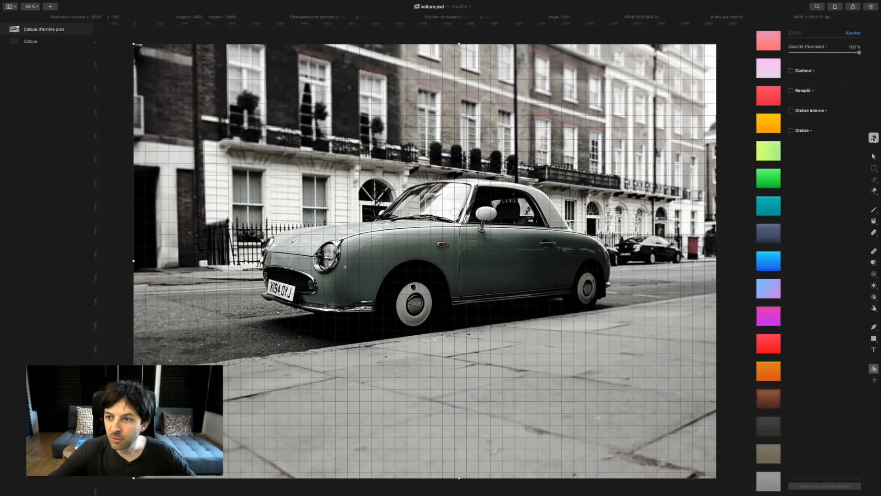
click(874, 157)
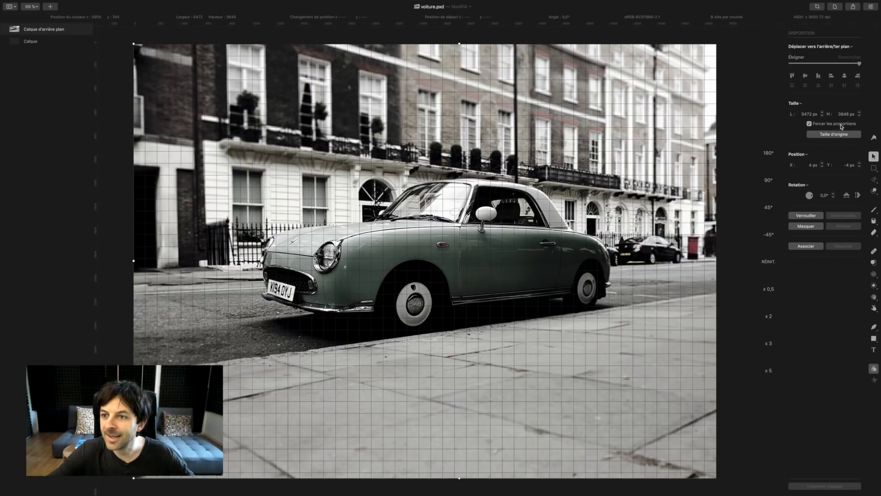
click(873, 179)
click(875, 192)
click(874, 210)
click(874, 223)
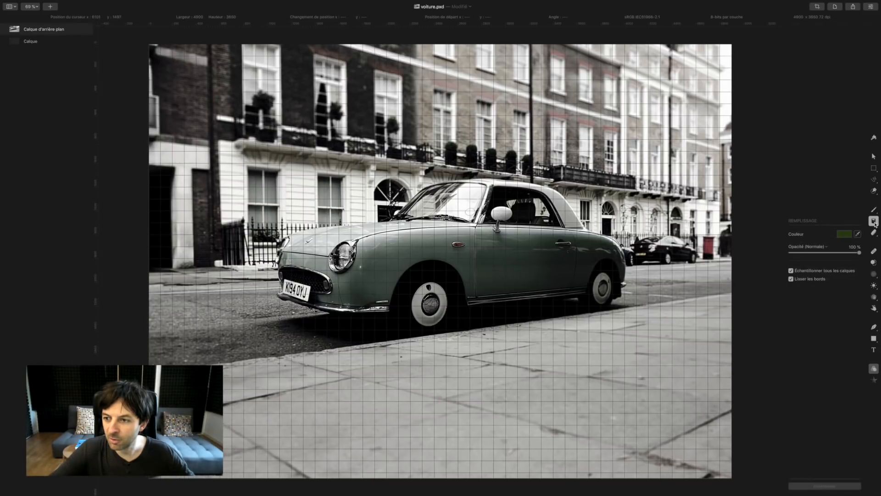
click(874, 233)
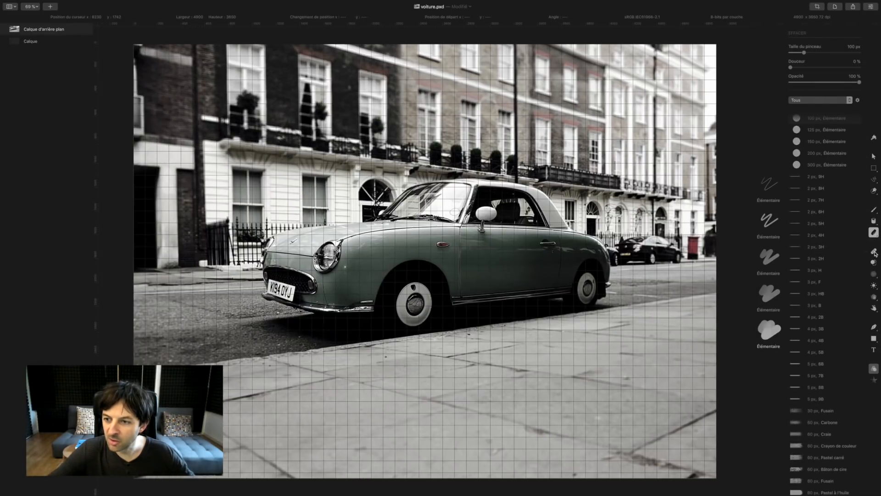
click(874, 252)
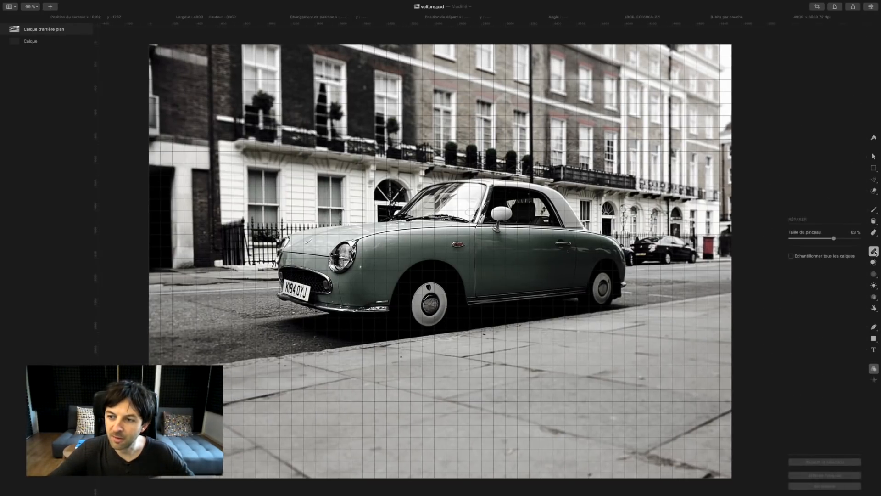
click(874, 263)
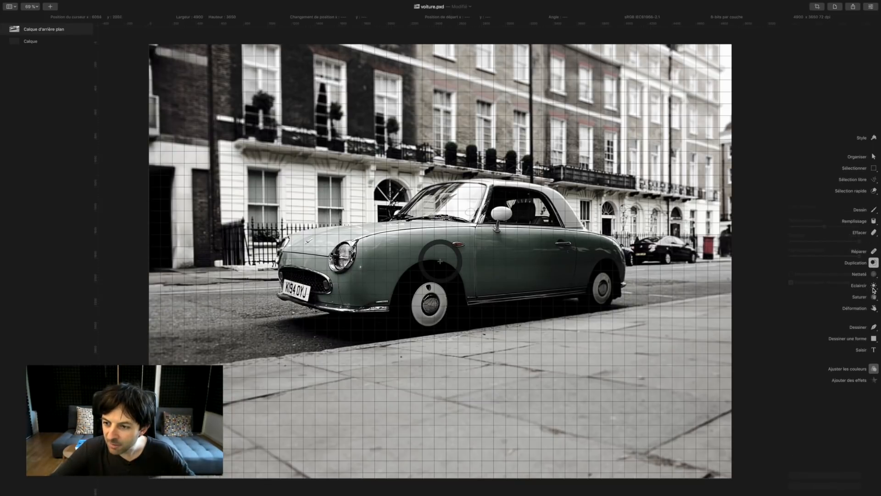
Step: Apply the Adoucir effect to the car photo and reduce its Gaussien Rayon to 8,2 px
click(874, 380)
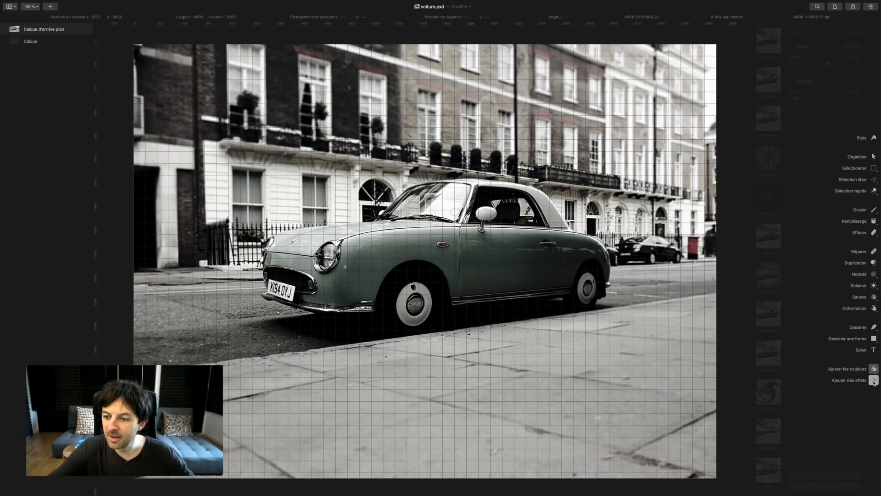
click(767, 119)
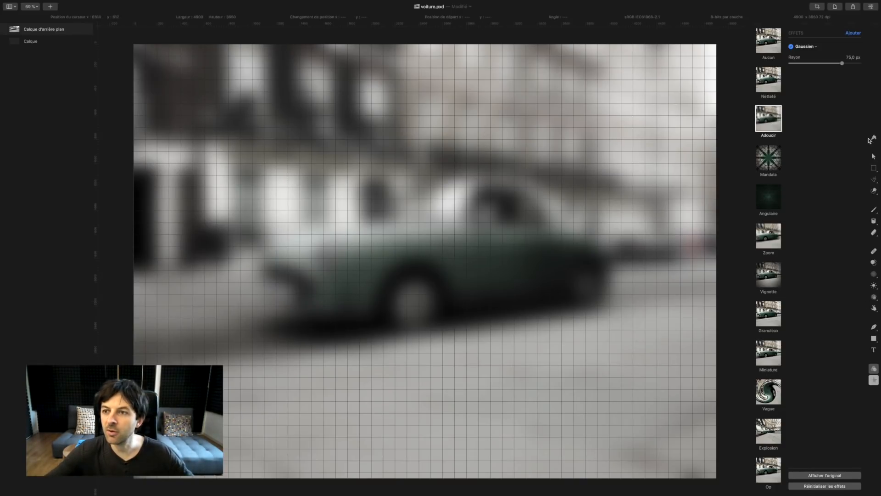
drag(841, 63, 824, 64)
drag(804, 65, 796, 63)
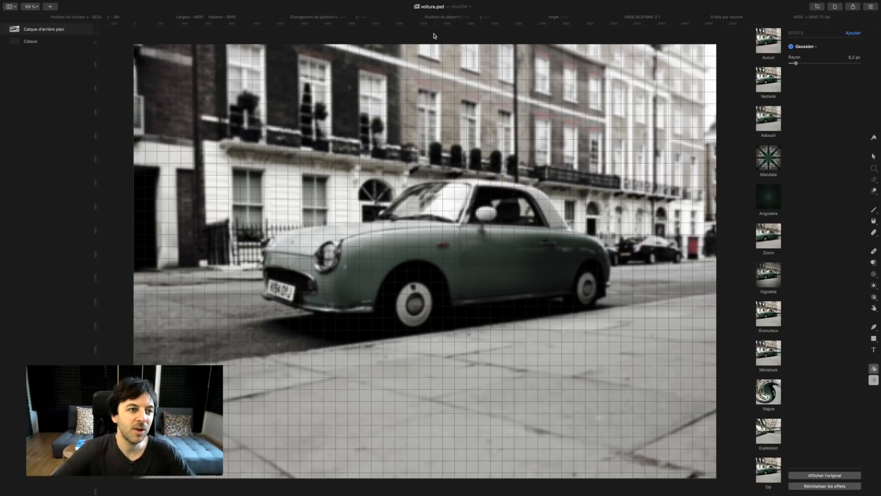
Step: Switch to Safari and open the Coming Soon page of the Pixelmator Pro website
mouse_move(327, 495)
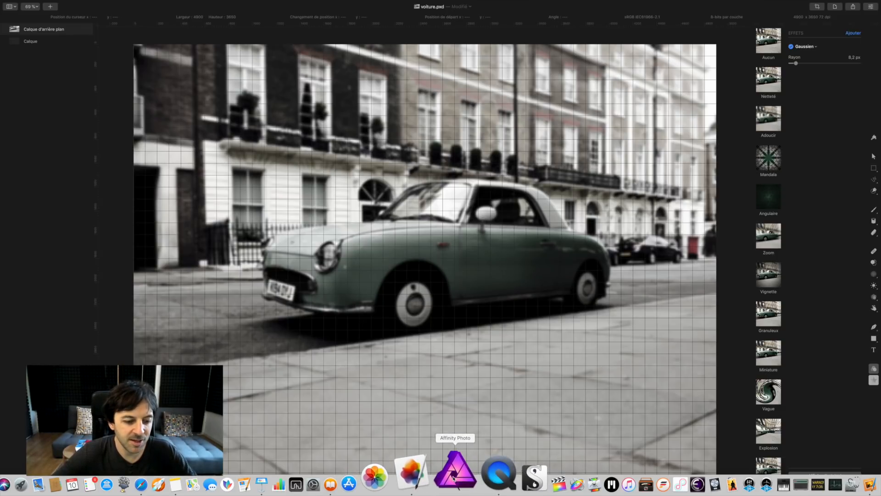
click(197, 481)
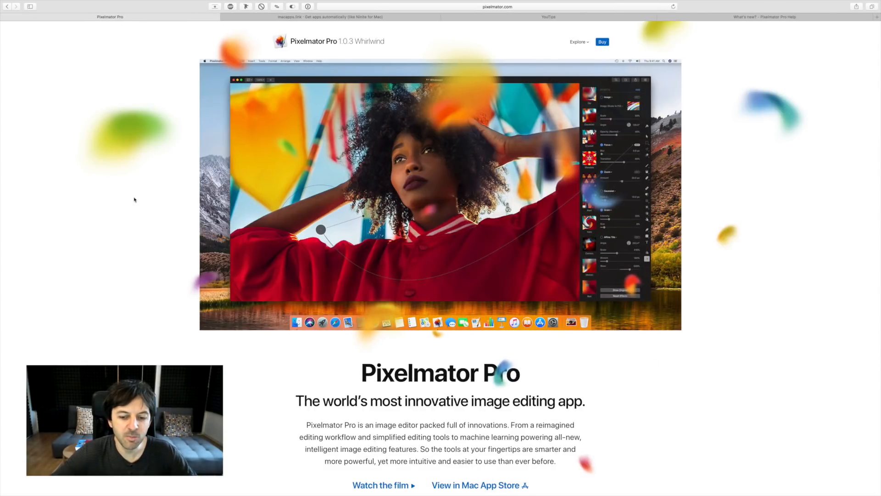
scroll(134, 197, down, 5)
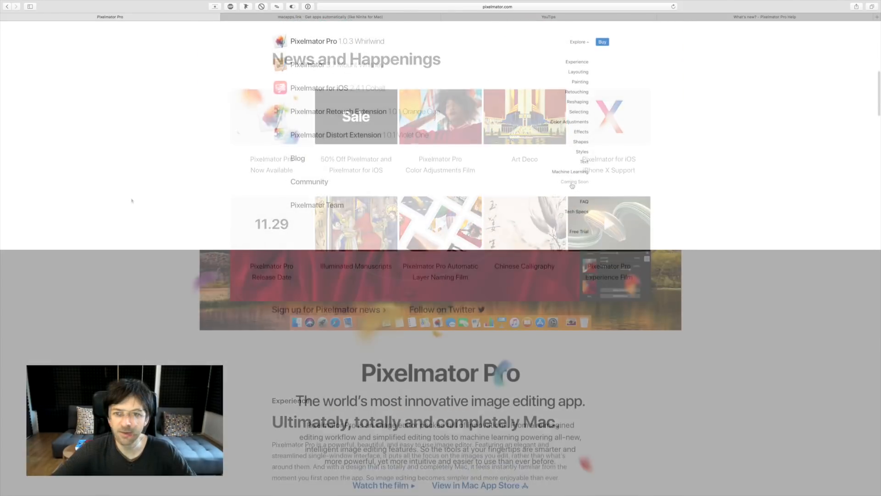
click(581, 181)
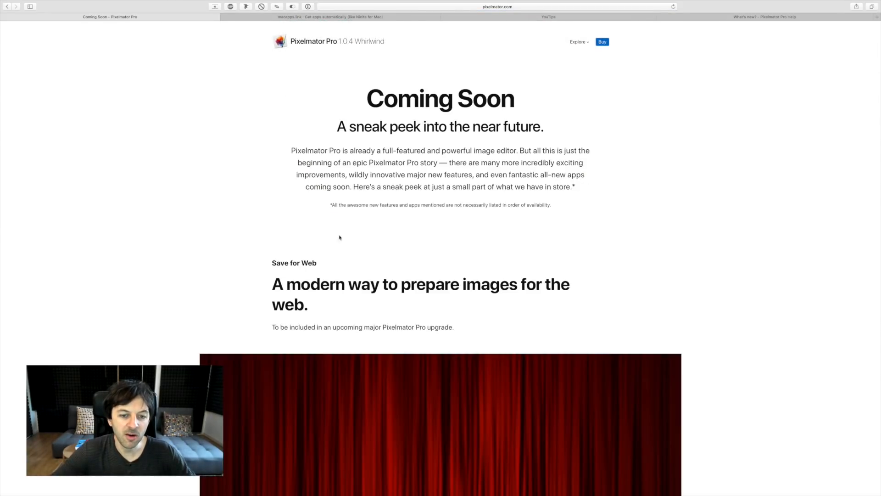
Step: Read through the upcoming features on the Coming Soon page, from Save for Web to the Vectormator section
scroll(379, 239, down, 9)
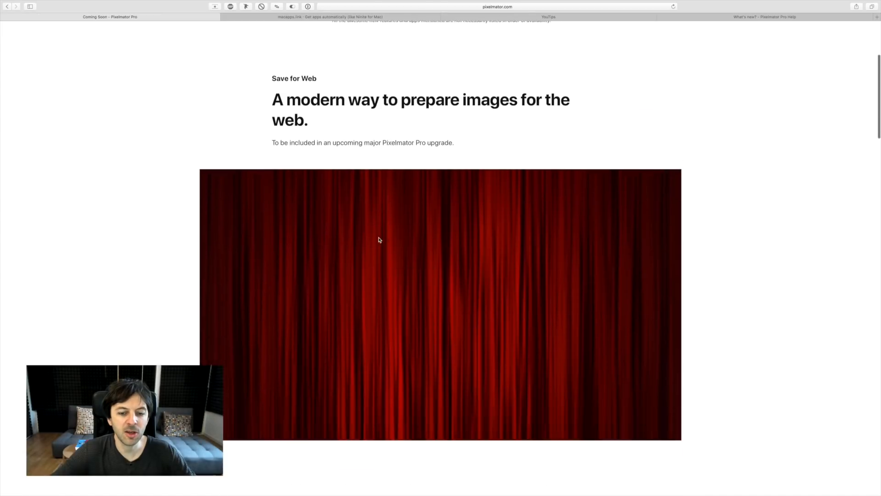
scroll(379, 240, down, 10)
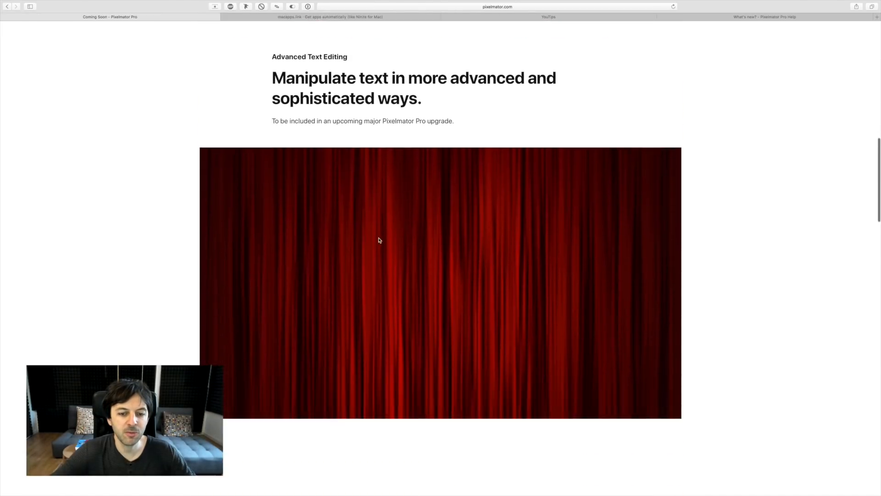
scroll(379, 240, down, 3)
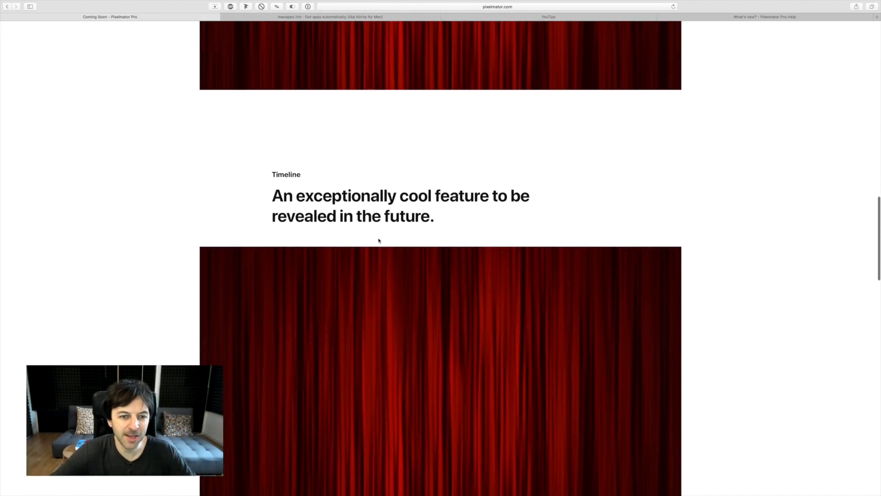
scroll(379, 240, down, 2)
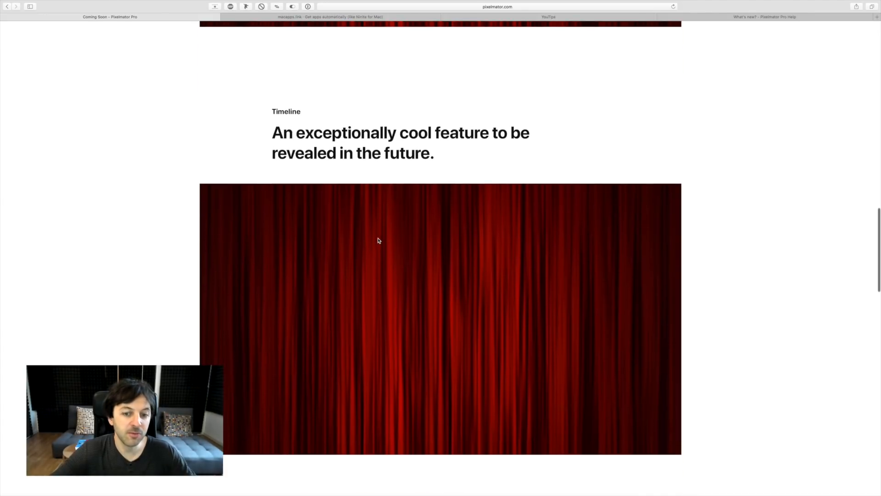
scroll(379, 240, down, 10)
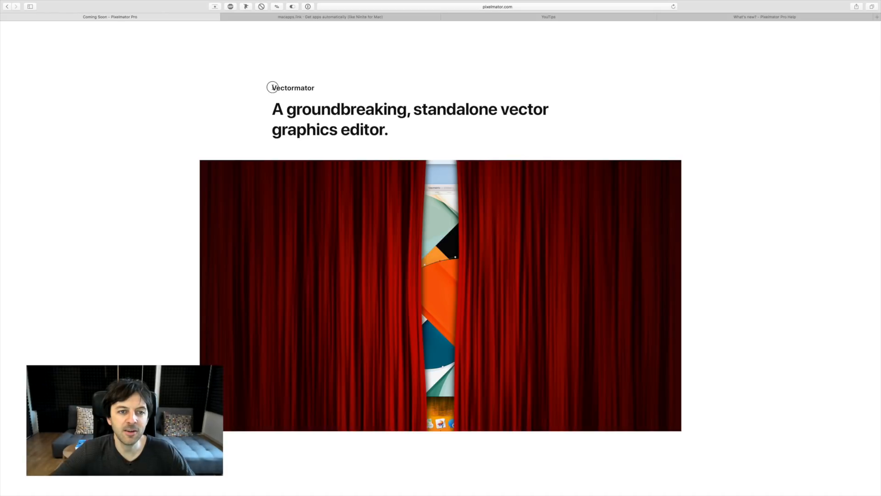
drag(271, 89, 314, 89)
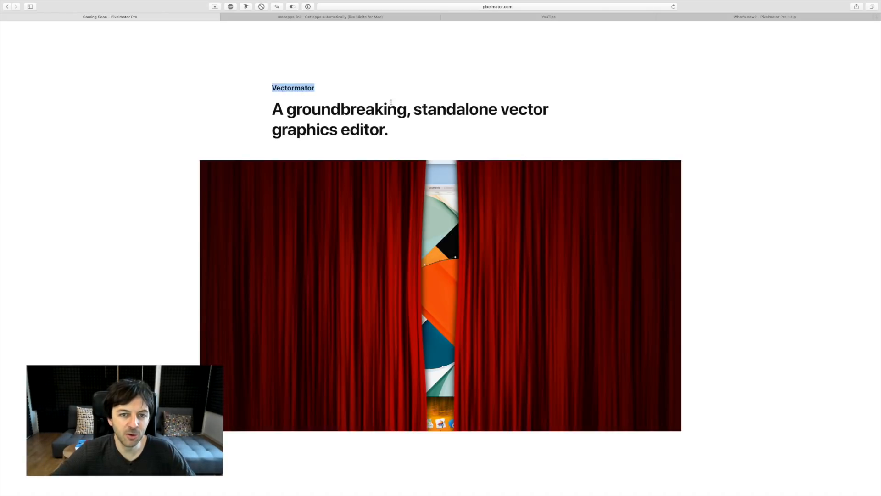
click(429, 143)
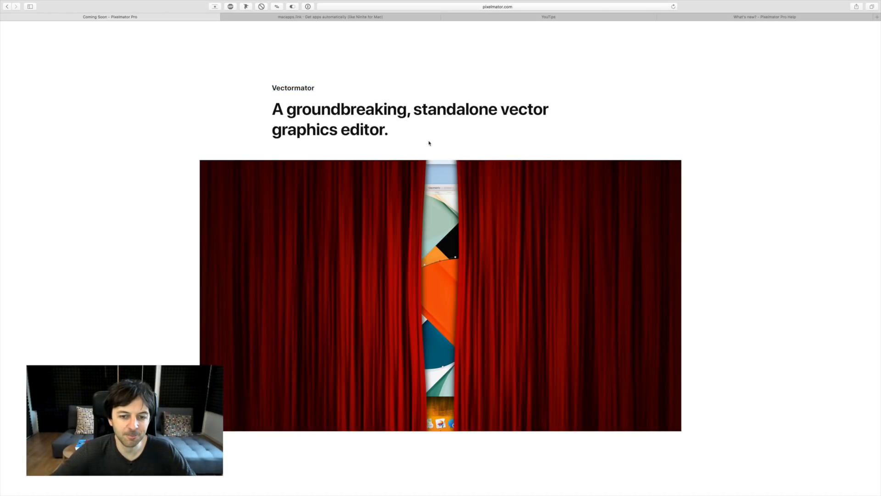
Step: Read the Vectormator and Pixelmator Pro for iPad sections of the Coming Soon page, and go back up past Timeline to its start
scroll(429, 143, down, 2)
scroll(429, 143, up, 1)
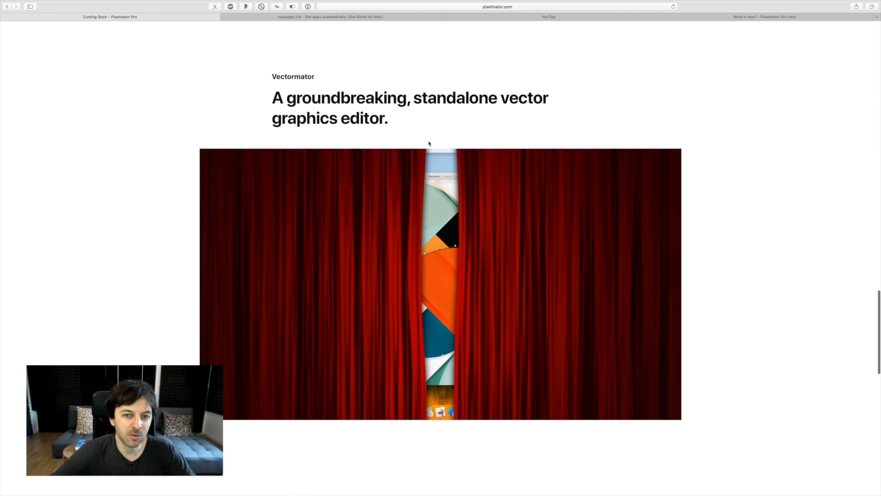
mouse_move(447, 493)
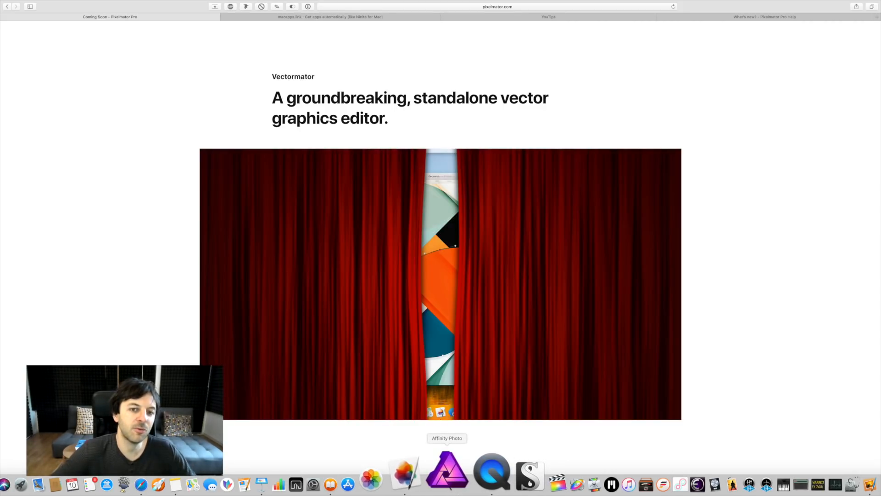
scroll(424, 320, down, 2)
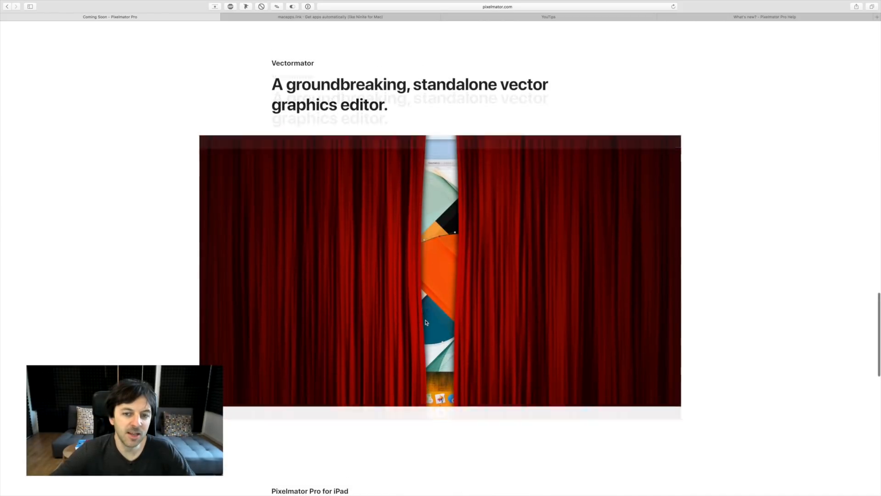
scroll(426, 322, down, 9)
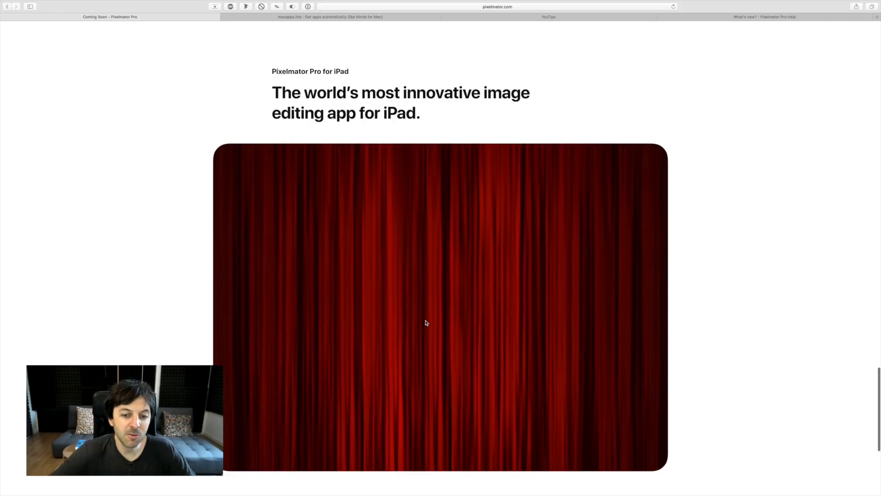
scroll(426, 323, down, 1)
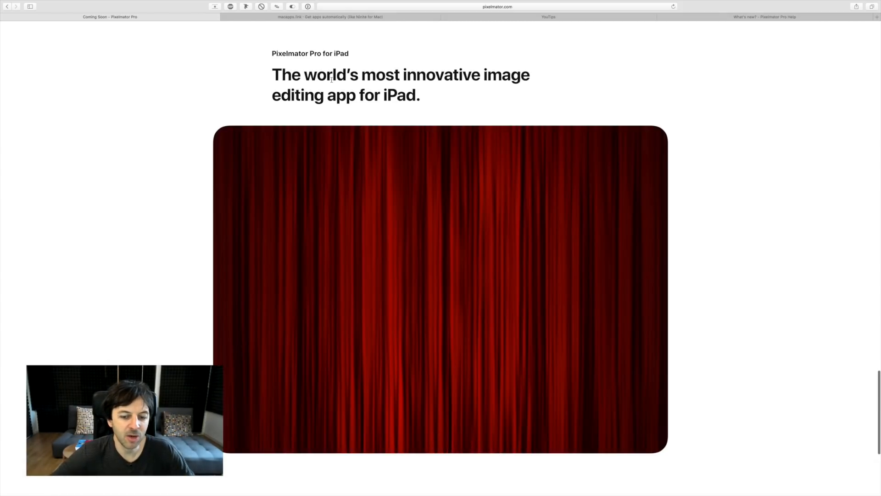
scroll(379, 155, down, 10)
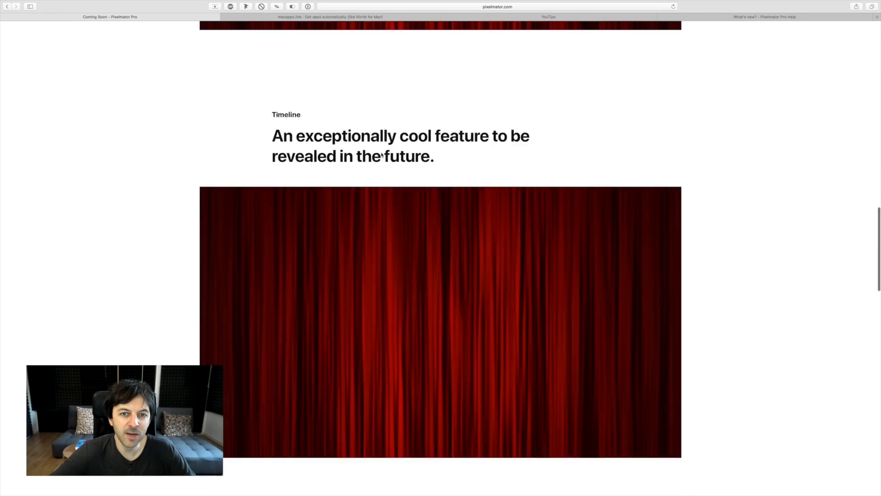
scroll(381, 155, up, 15)
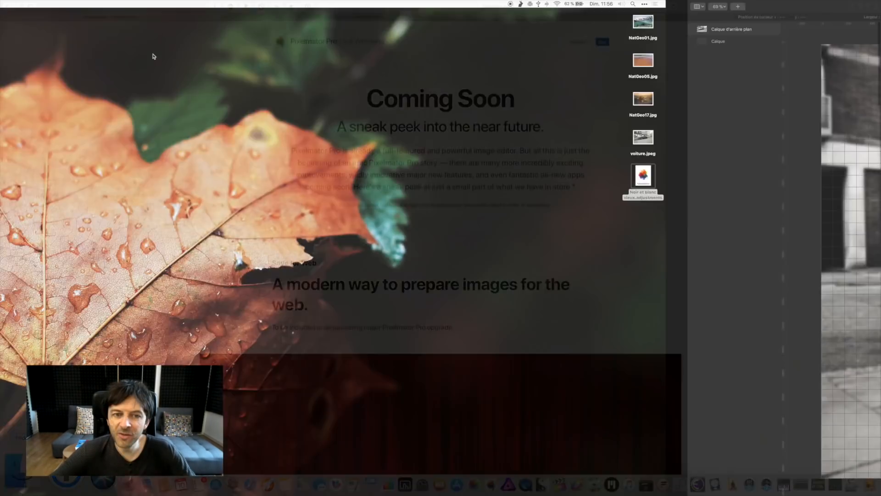
Step: Open voiture.jpeg from the desktop in Affinity Photo
click(801, 131)
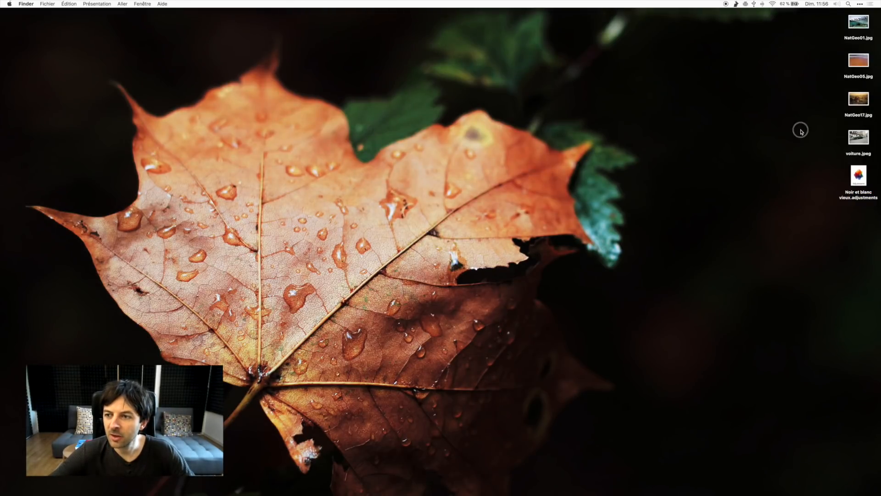
right_click(856, 138)
mouse_move(836, 146)
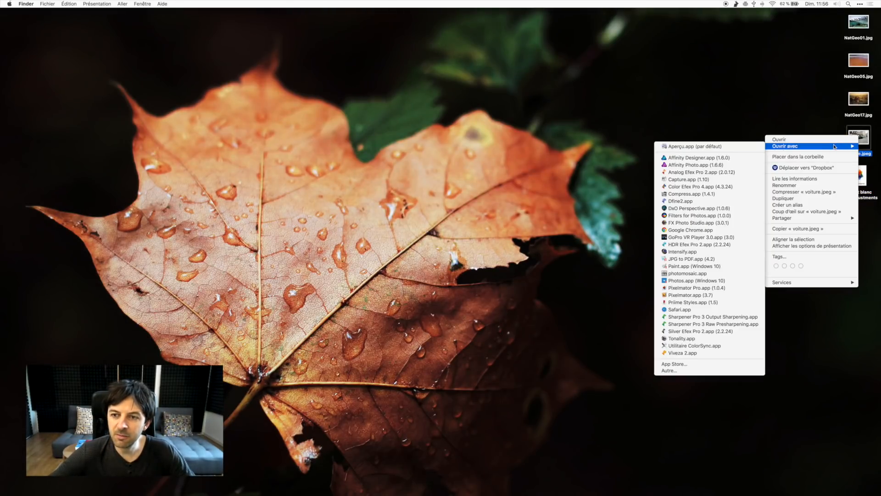
click(724, 166)
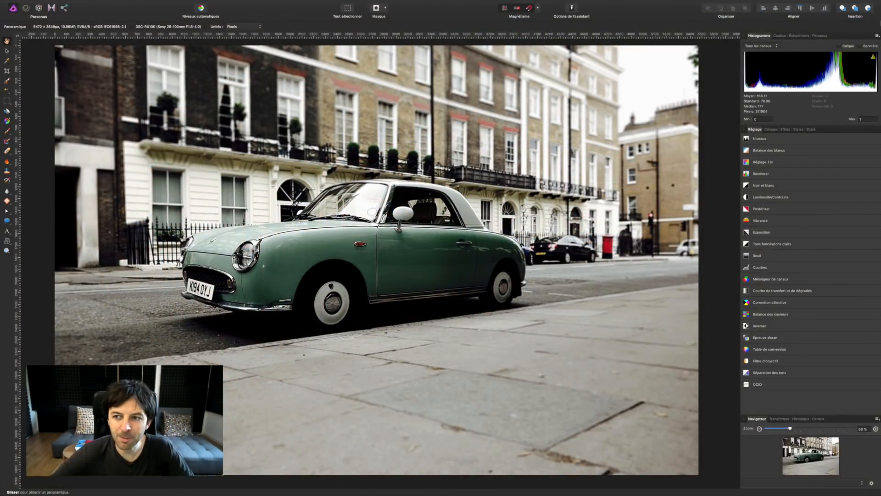
Step: Review Affinity Photo's Calques, Effets and Styles options for the car photo, and return to the Réglage list
click(771, 130)
click(785, 129)
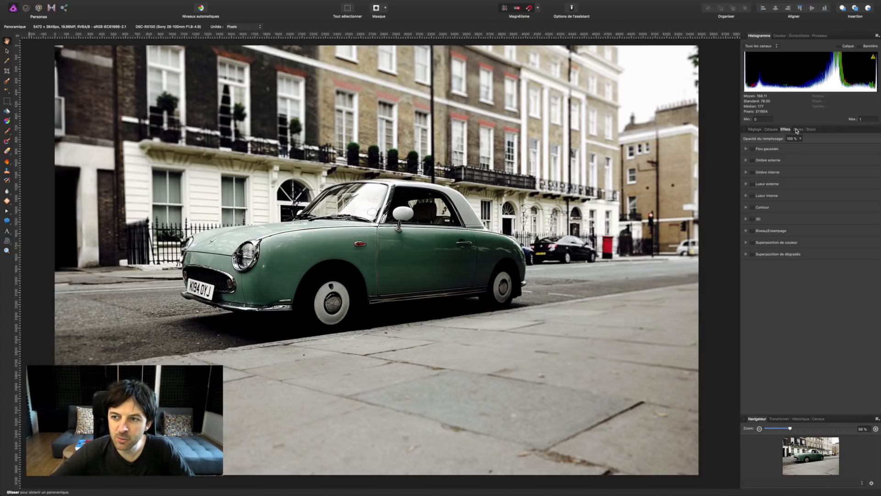
click(798, 129)
click(756, 131)
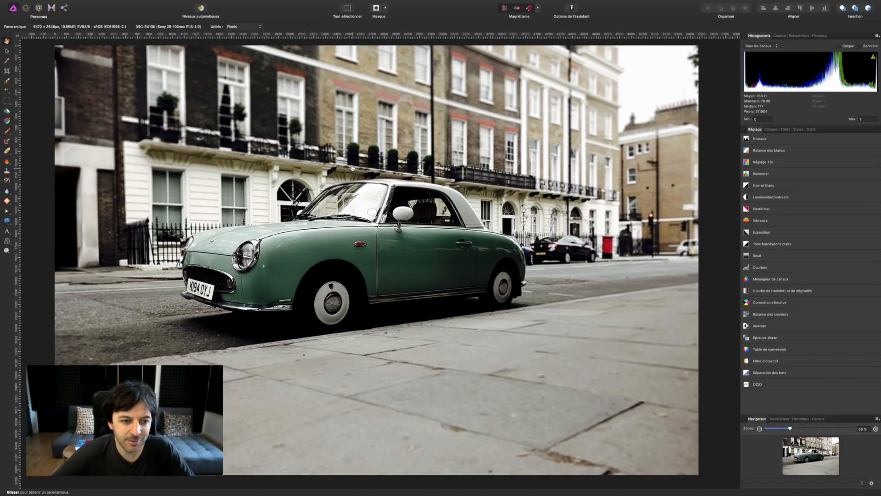
Step: Switch back to Pixelmator Pro and look through the effect presets from Aucun to Preset
mouse_move(348, 482)
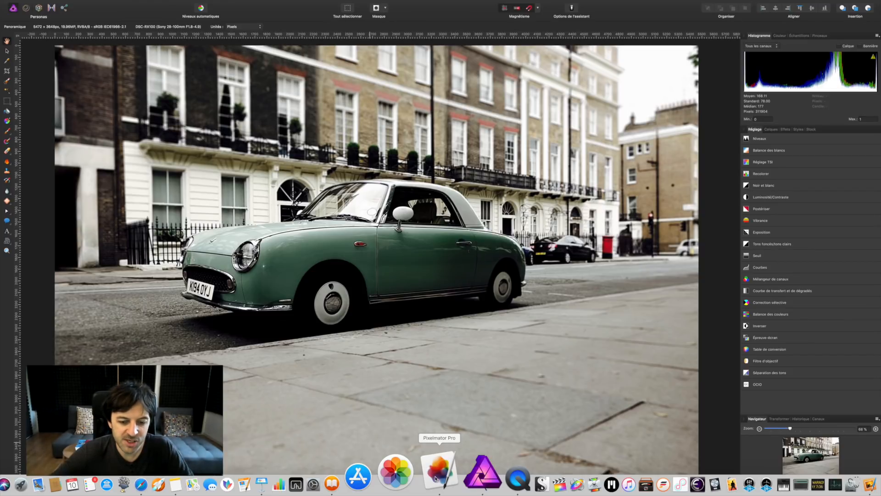
click(435, 478)
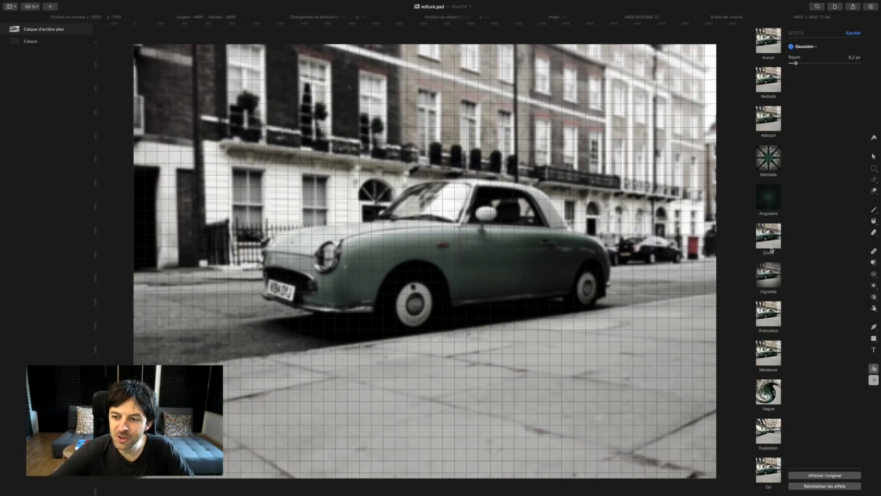
scroll(771, 249, down, 4)
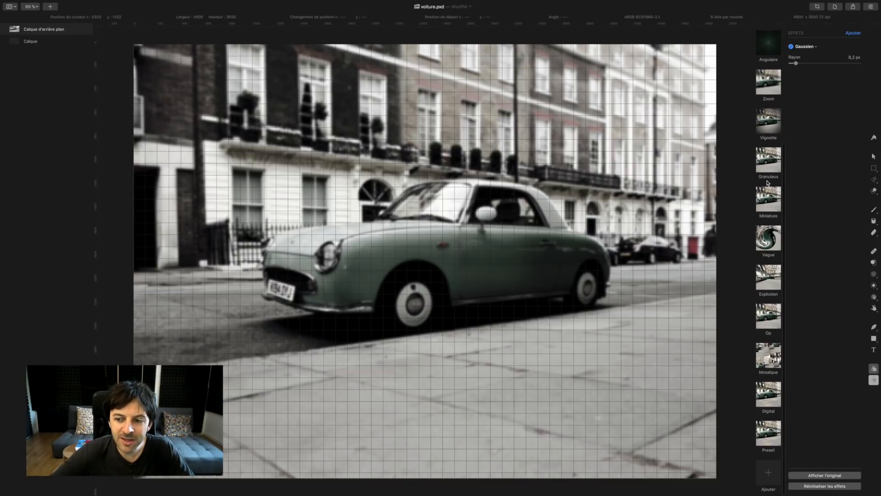
scroll(771, 233, up, 4)
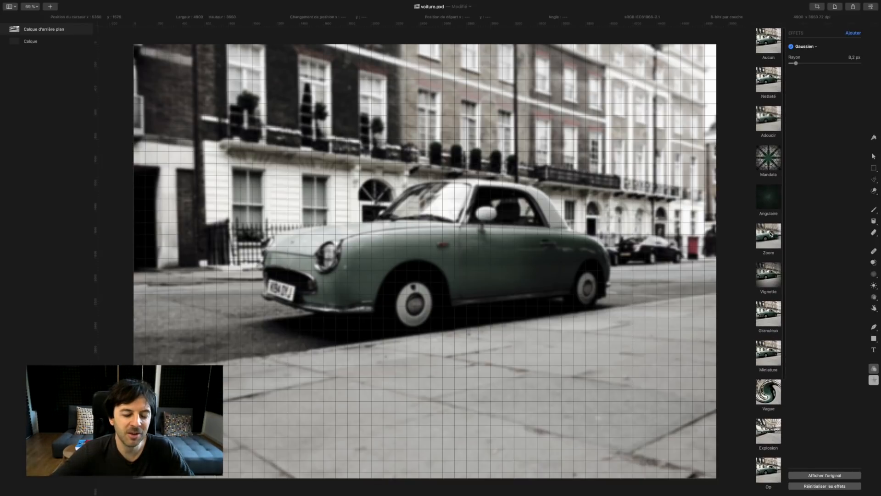